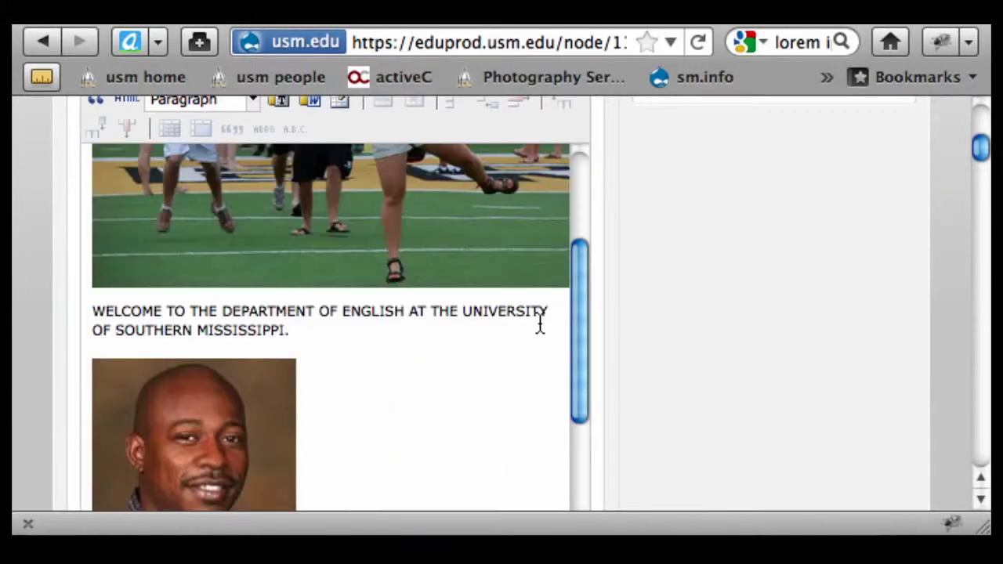
- Add a new line after 'study.' at the end of the Welcome body and type 'Downloads'
{"action": "scroll", "coordinate": [697, 274], "scroll_direction": "up", "scroll_amount": 5}
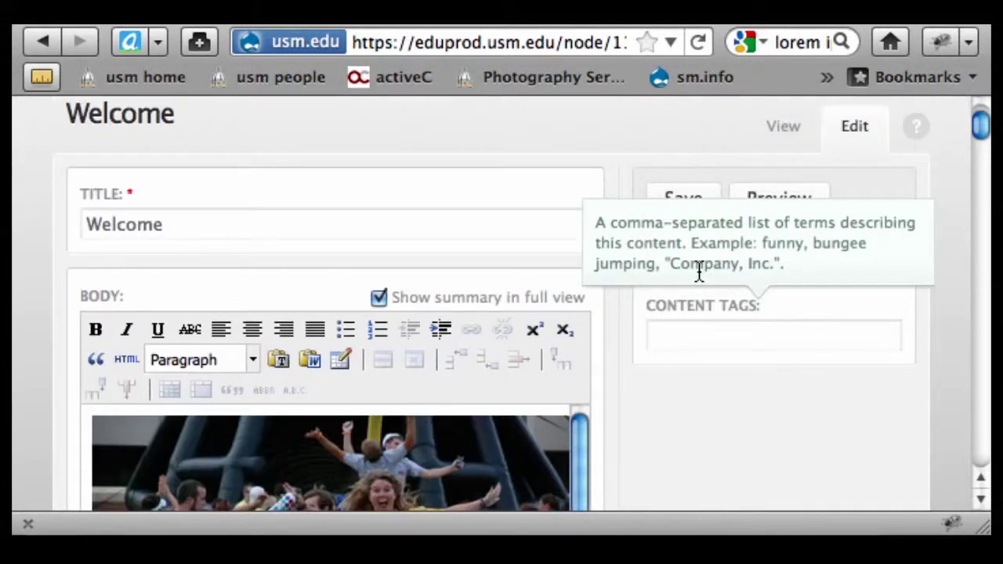
{"action": "scroll", "coordinate": [618, 416], "scroll_direction": "down", "scroll_amount": 12}
{"action": "scroll", "coordinate": [616, 392], "scroll_direction": "down", "scroll_amount": 3}
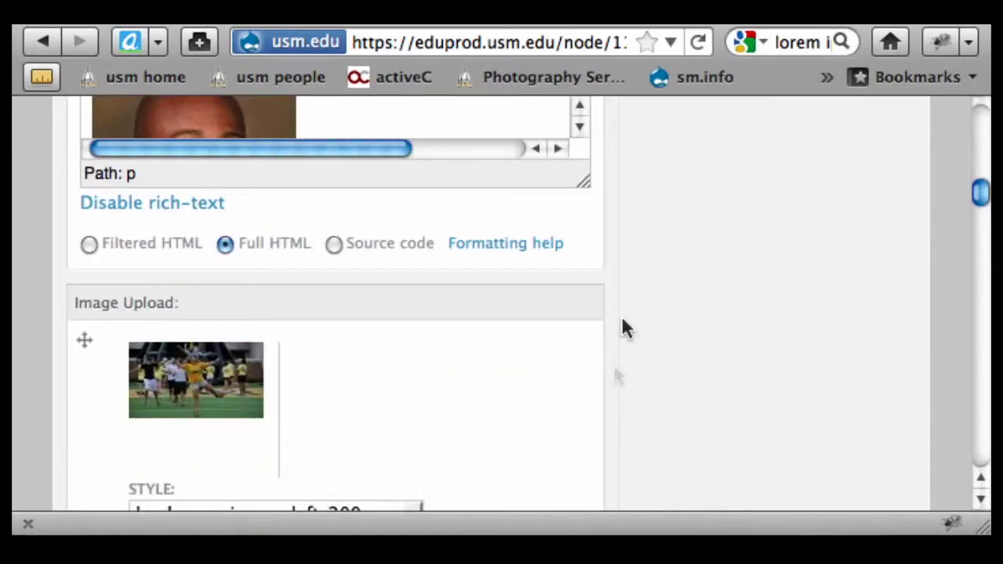
{"action": "scroll", "coordinate": [701, 258], "scroll_direction": "up", "scroll_amount": 8}
{"action": "scroll", "coordinate": [577, 188], "scroll_direction": "up", "scroll_amount": 2}
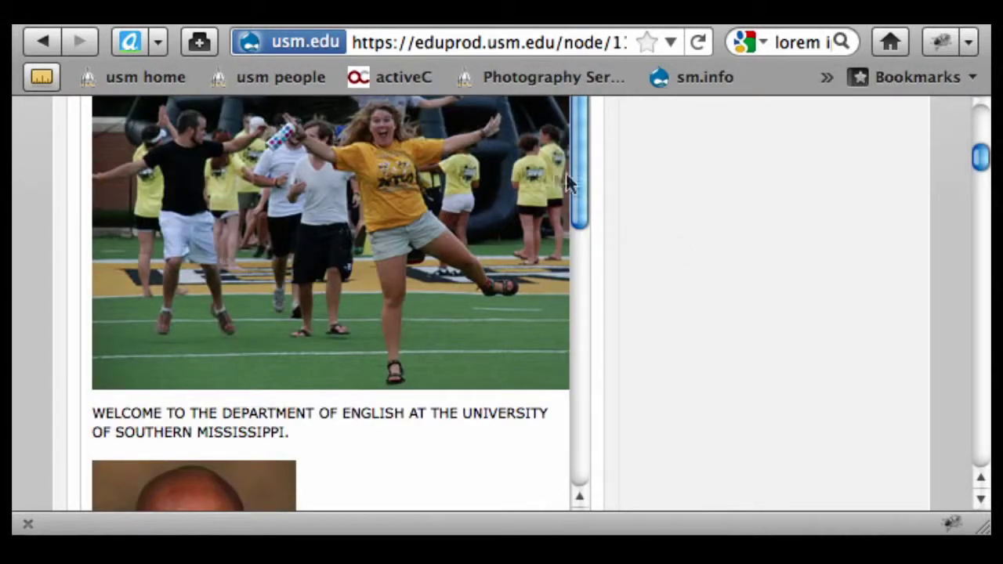
{"action": "left_click_drag", "start_coordinate": [579, 189], "coordinate": [608, 466]}
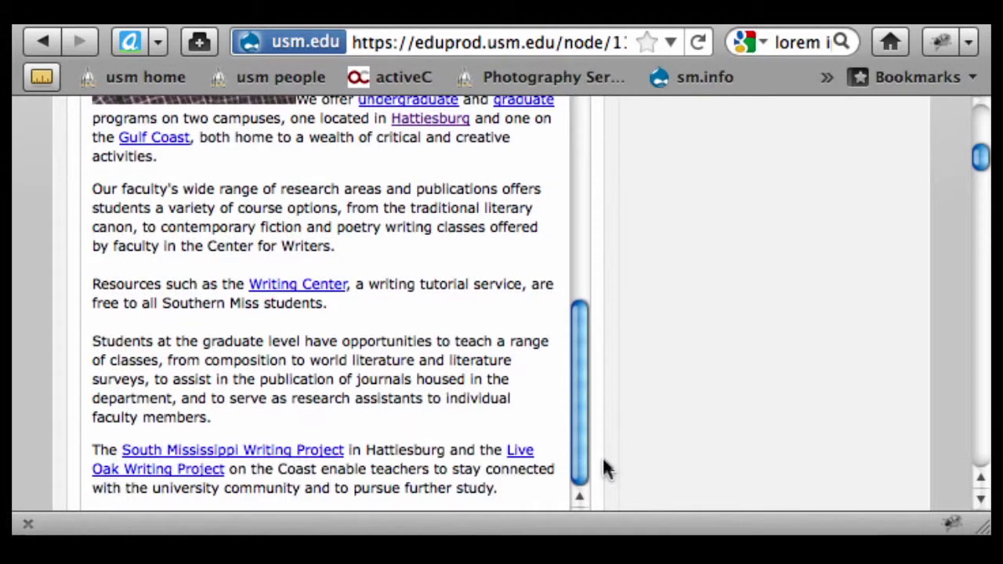
{"action": "scroll", "coordinate": [511, 416], "scroll_direction": "down", "scroll_amount": 4}
{"action": "left_click", "coordinate": [518, 365]}
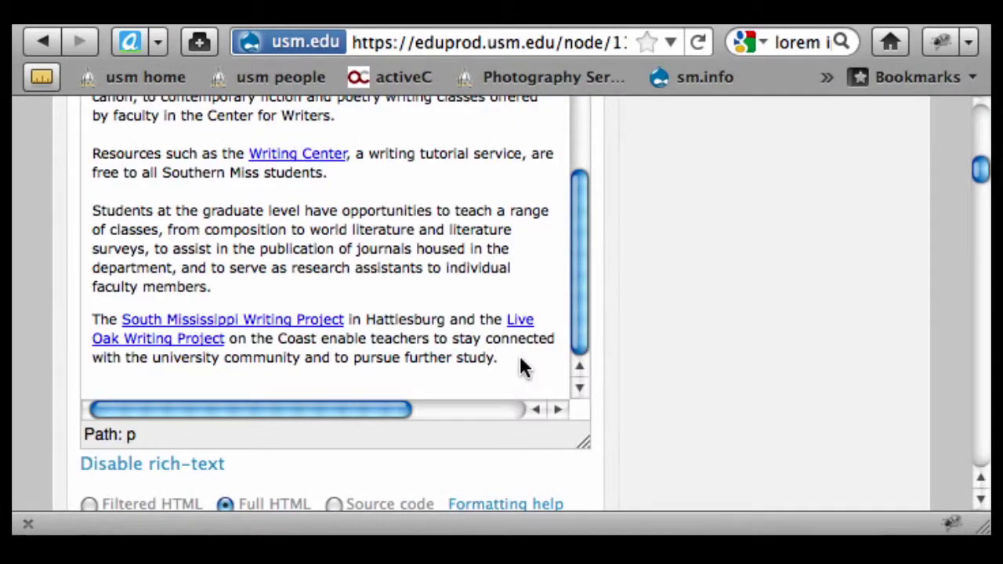
{"action": "key", "text": "Return"}
{"action": "type", "text": "Downloads"}
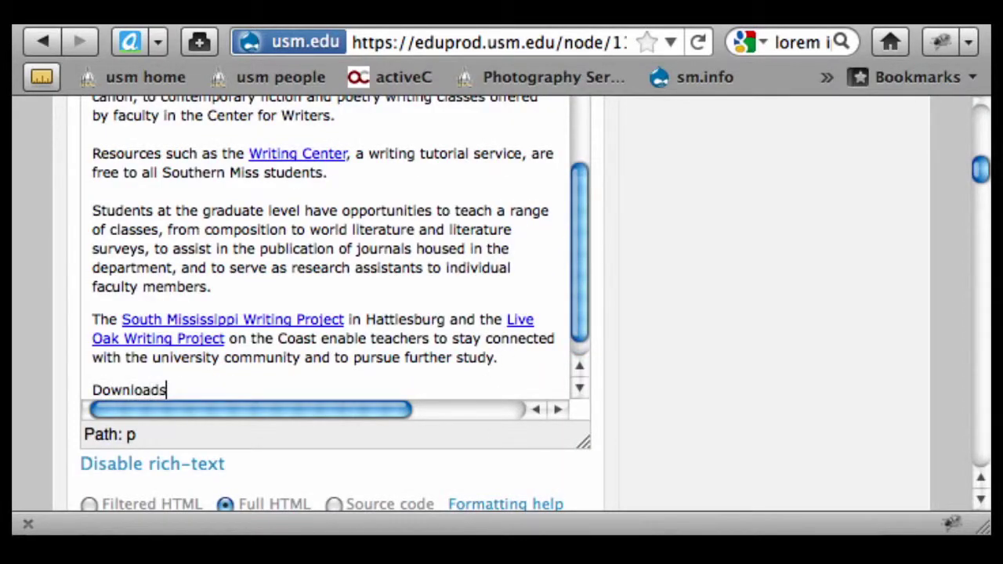
- Make 'Downloads' bold, leaving an empty line below it
{"action": "key", "text": "Return"}
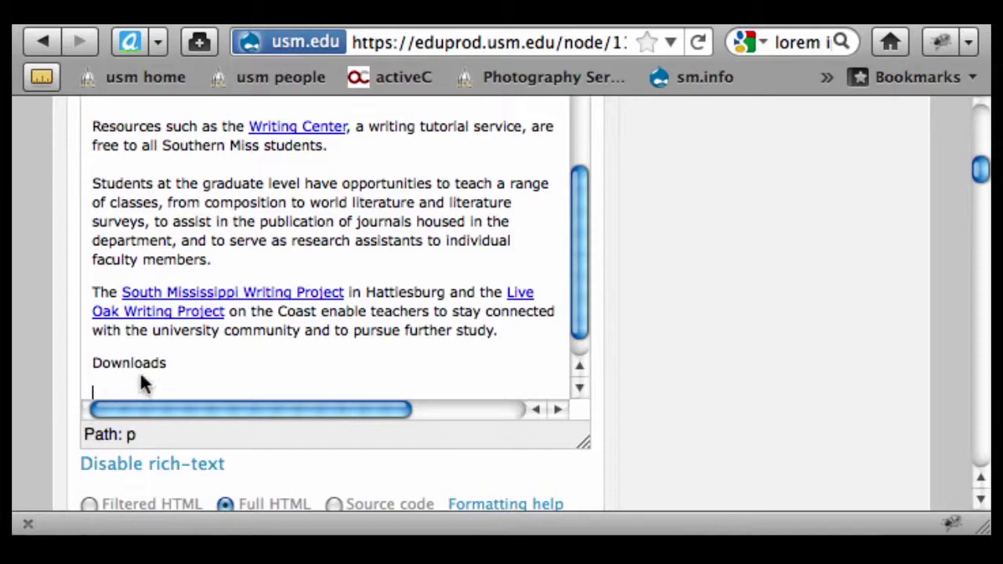
{"action": "left_click_drag", "start_coordinate": [167, 366], "coordinate": [101, 367]}
{"action": "key", "text": "ctrl+b"}
{"action": "left_click", "coordinate": [165, 386]}
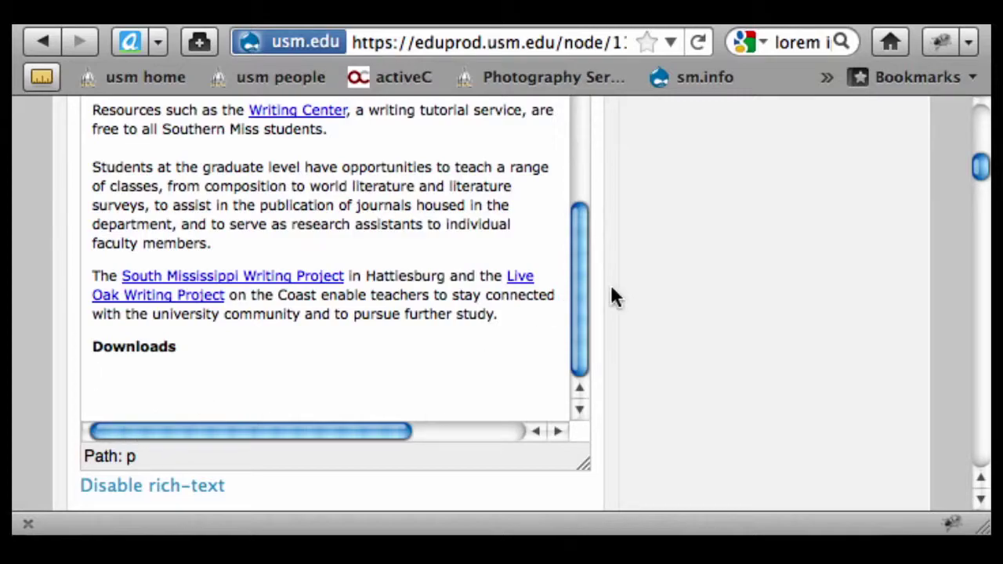
- Set the uploaded portrait's image style to 'Link to file'
{"action": "scroll", "coordinate": [654, 315], "scroll_direction": "down", "scroll_amount": 5}
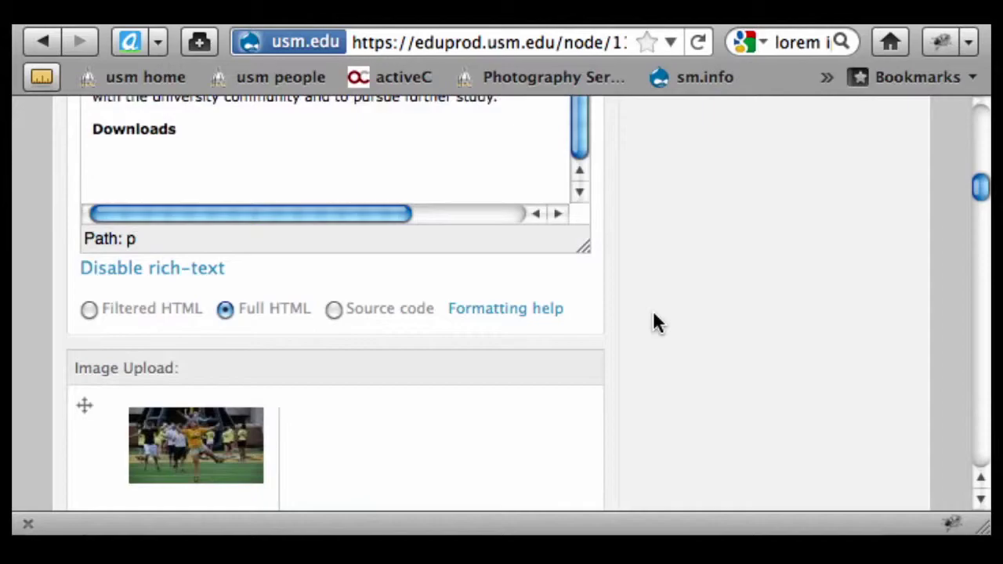
{"action": "scroll", "coordinate": [653, 314], "scroll_direction": "down", "scroll_amount": 20}
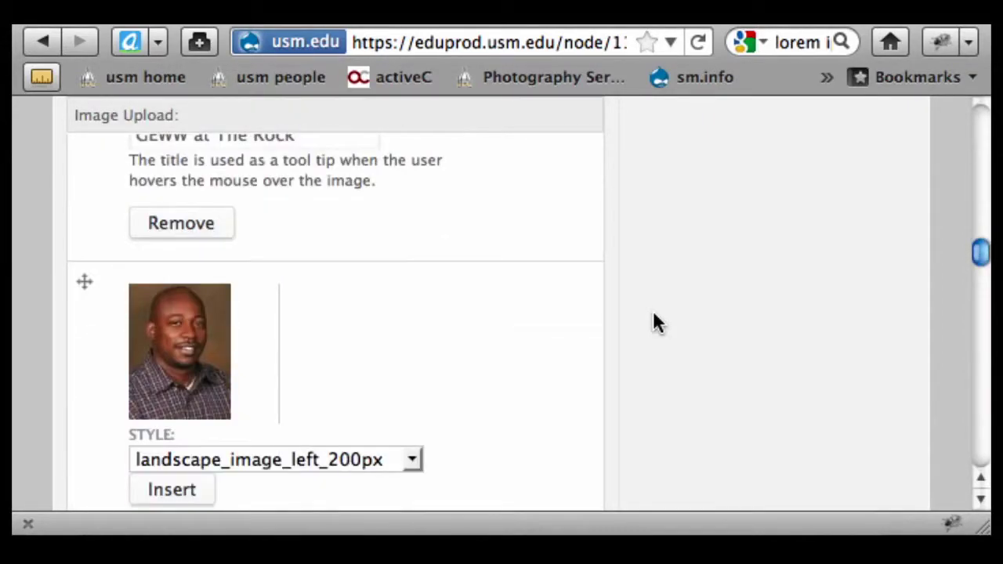
{"action": "scroll", "coordinate": [657, 323], "scroll_direction": "down", "scroll_amount": 5}
{"action": "scroll", "coordinate": [655, 321], "scroll_direction": "up", "scroll_amount": 2}
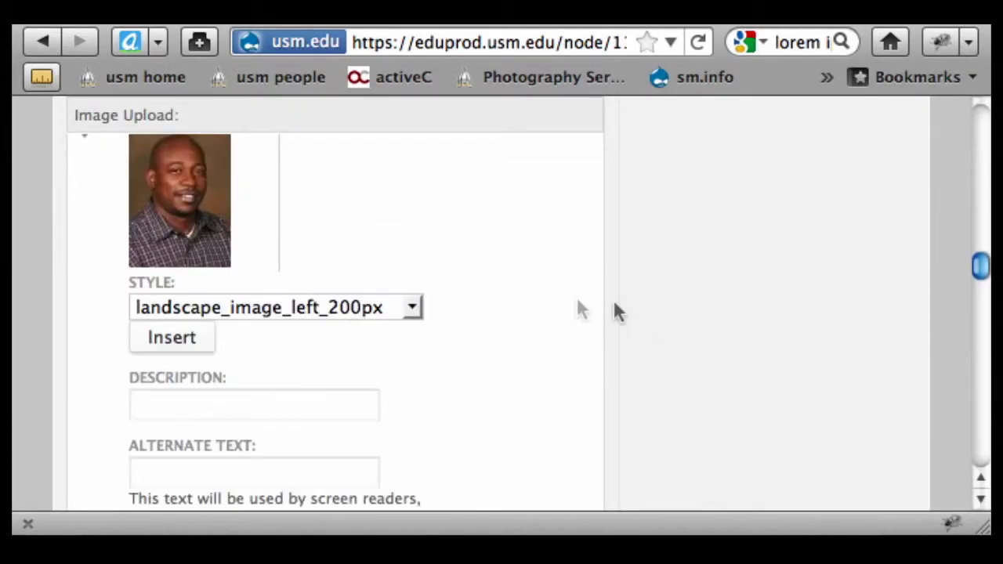
{"action": "left_click", "coordinate": [411, 311]}
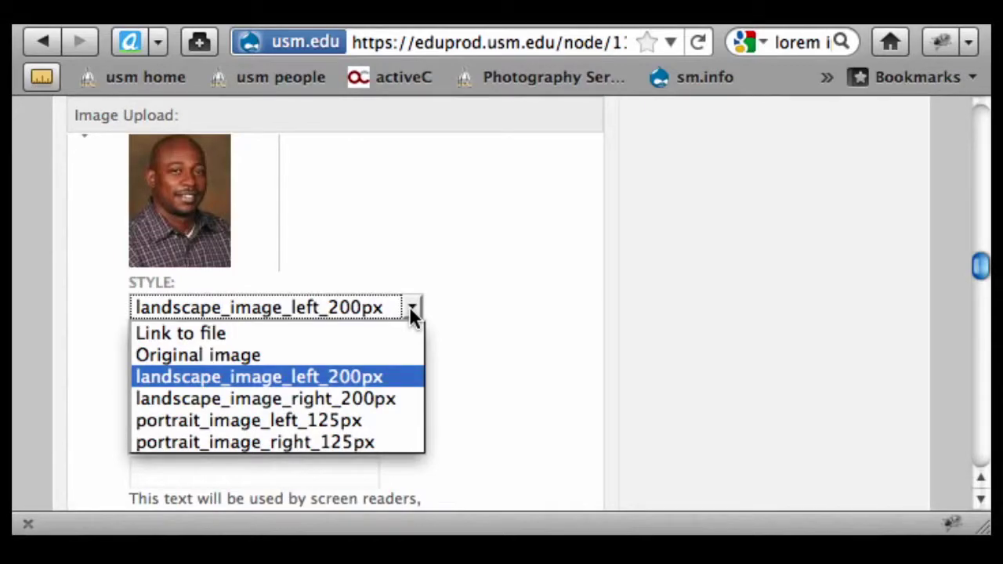
{"action": "left_click", "coordinate": [329, 338]}
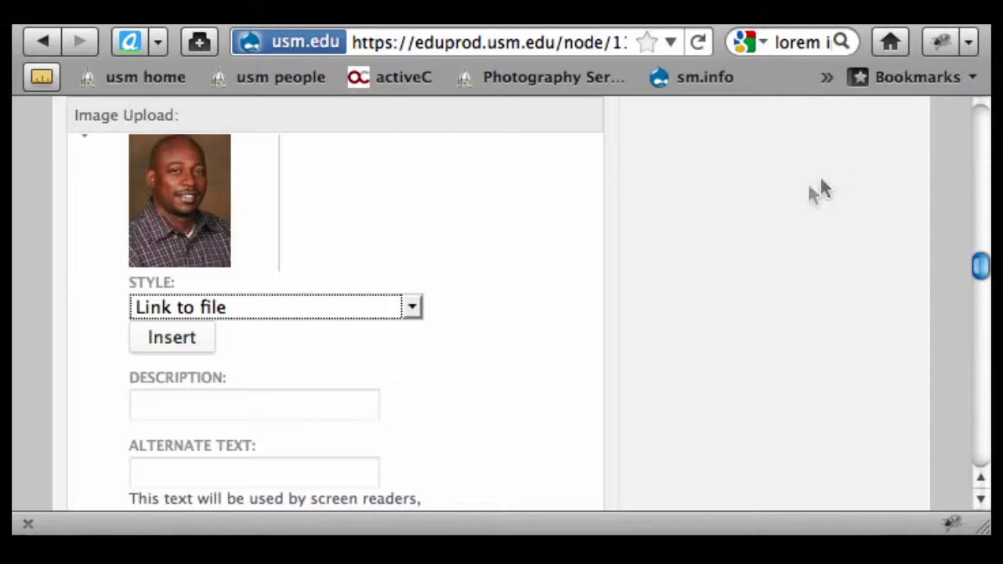
- Insert the portrait as a 150pxportrait.jpg file link under Downloads
{"action": "scroll", "coordinate": [807, 194], "scroll_direction": "down", "scroll_amount": 8}
{"action": "scroll", "coordinate": [797, 201], "scroll_direction": "up", "scroll_amount": 2}
{"action": "scroll", "coordinate": [797, 202], "scroll_direction": "up", "scroll_amount": 4}
{"action": "scroll", "coordinate": [796, 203], "scroll_direction": "down", "scroll_amount": 15}
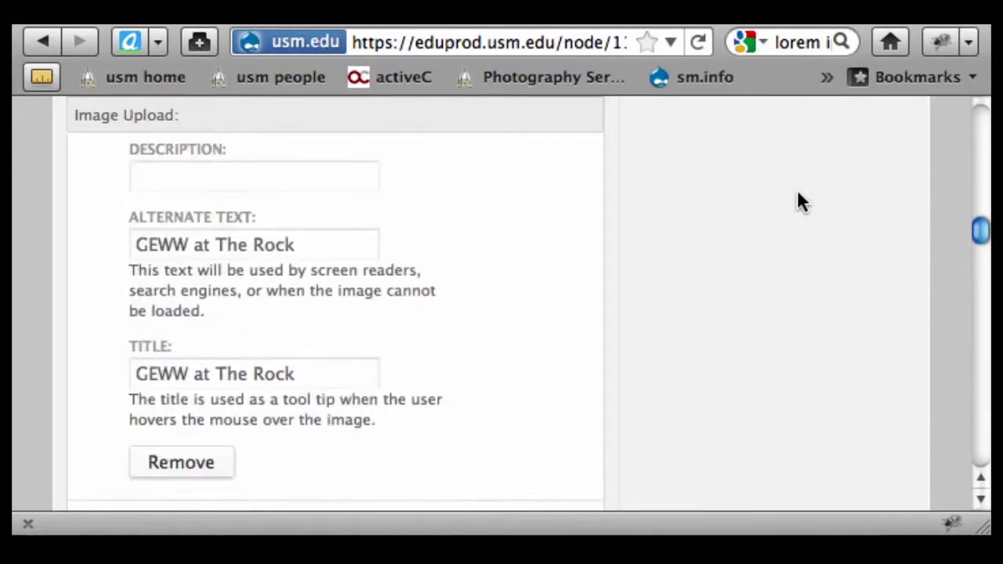
{"action": "left_click", "coordinate": [157, 272]}
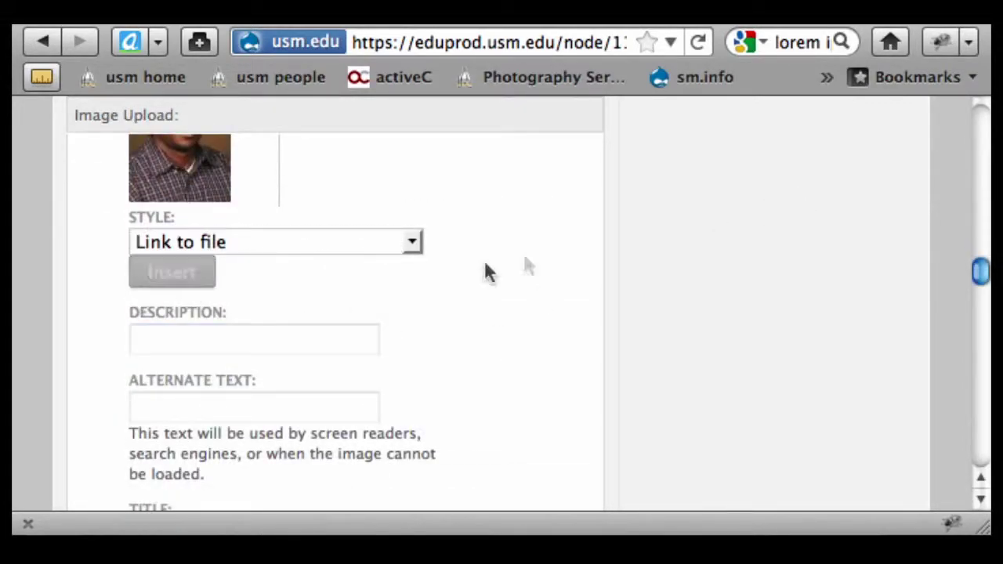
{"action": "scroll", "coordinate": [582, 237], "scroll_direction": "up", "scroll_amount": 10}
{"action": "scroll", "coordinate": [582, 232], "scroll_direction": "up", "scroll_amount": 6}
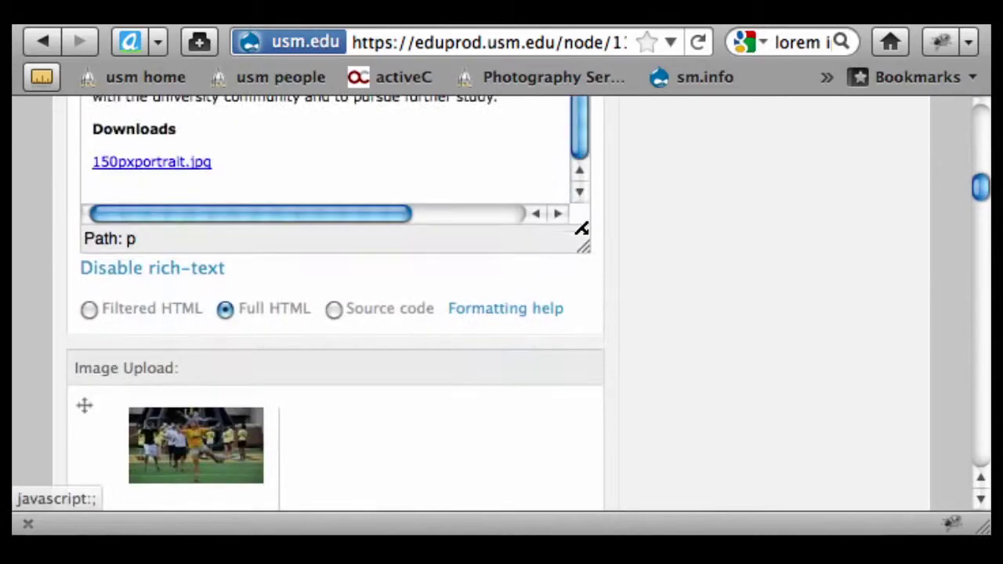
- Replace the 150pxportrait.jpg link text with 'Download portrait of Dr.', the doctor's full name, and '(JPG)'
{"action": "scroll", "coordinate": [737, 223], "scroll_direction": "up", "scroll_amount": 3}
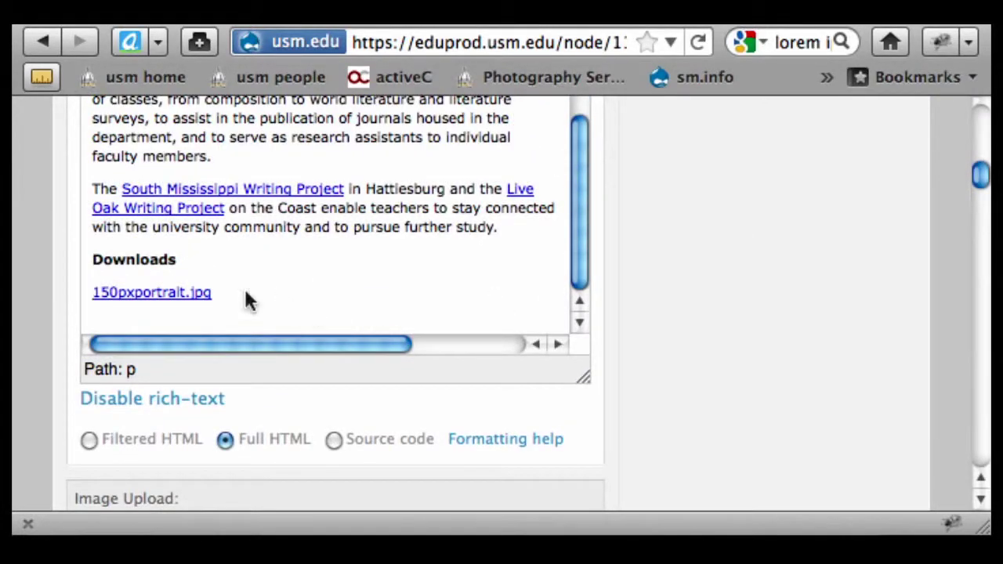
{"action": "left_click", "coordinate": [210, 293]}
{"action": "left_click", "coordinate": [93, 295]}
{"action": "left_click_drag", "start_coordinate": [93, 296], "coordinate": [211, 292]}
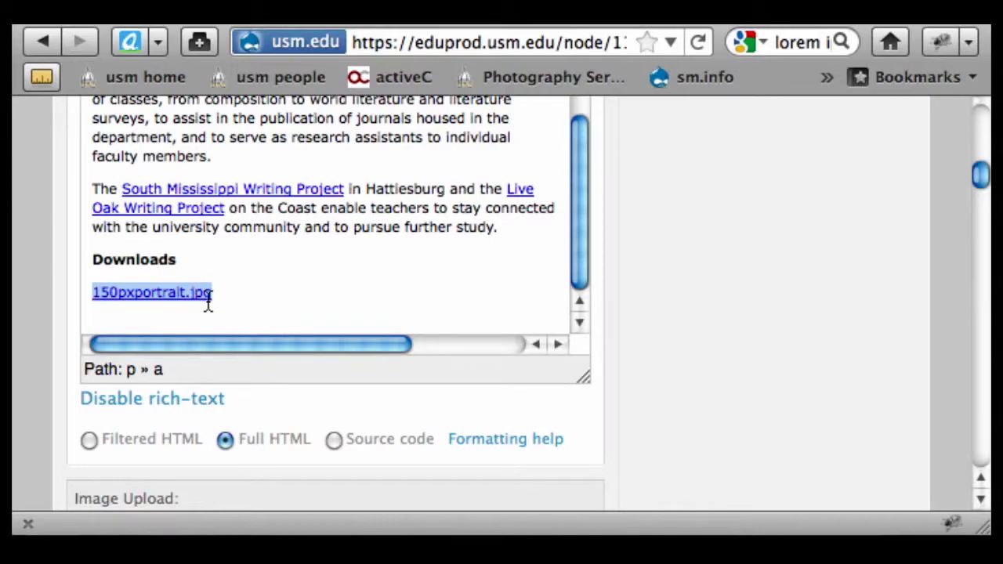
{"action": "type", "text": "Download "}
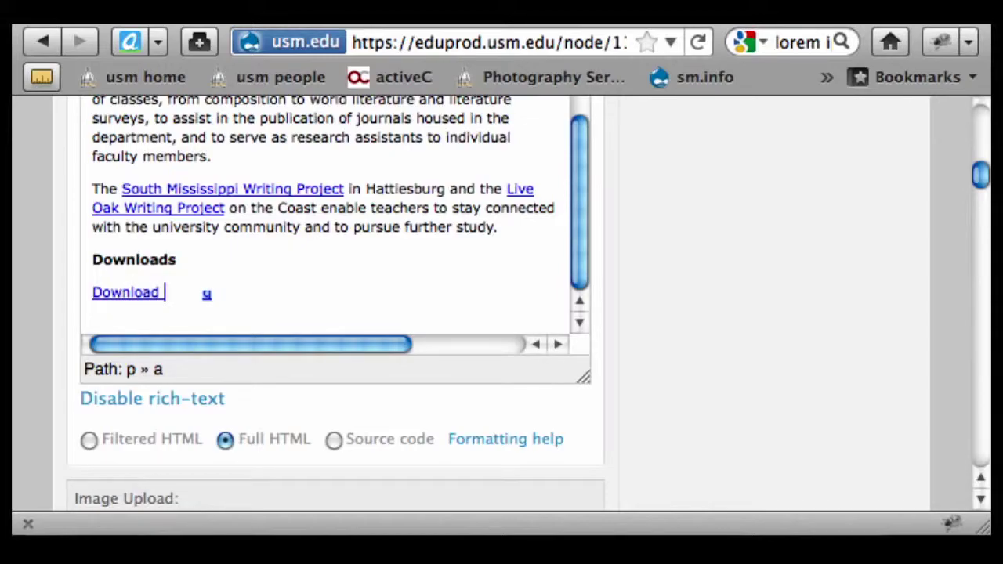
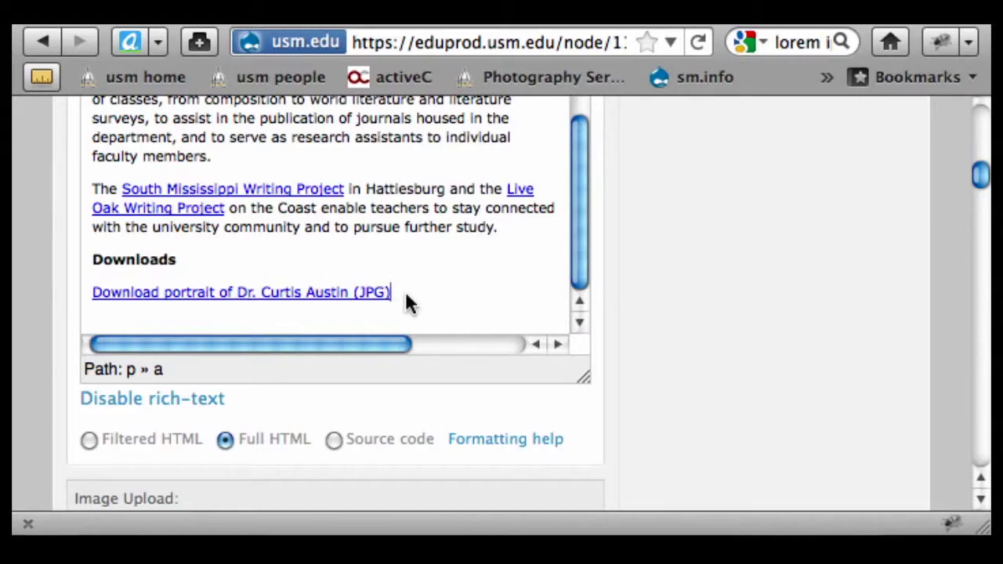
{"action": "left_click_drag", "start_coordinate": [349, 292], "coordinate": [393, 293]}
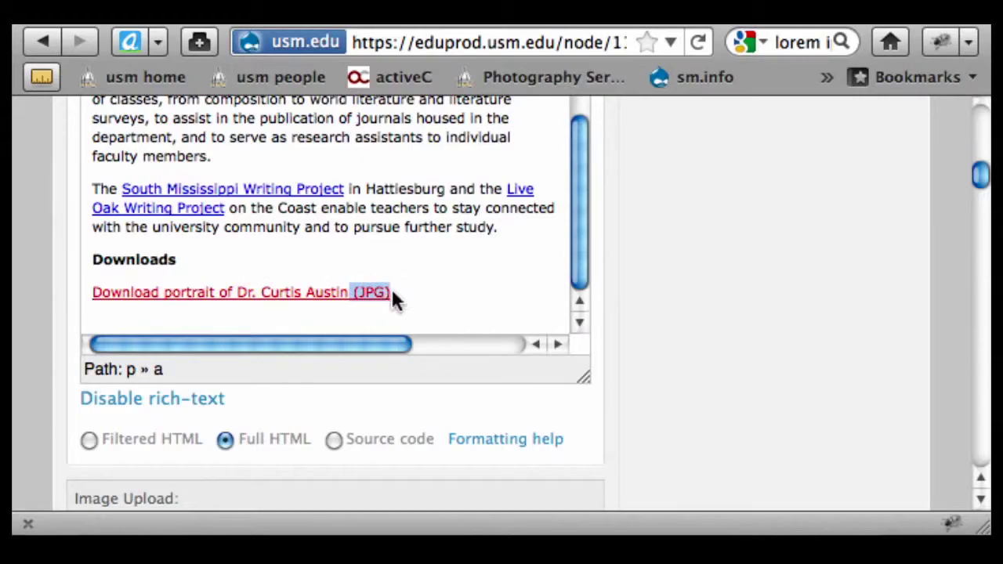
{"action": "scroll", "coordinate": [744, 263], "scroll_direction": "up", "scroll_amount": 5}
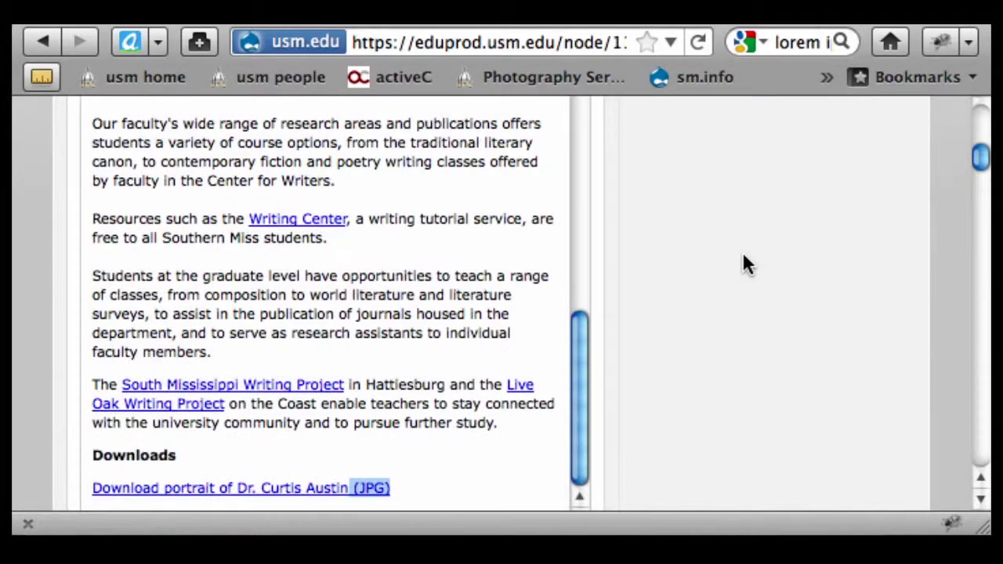
{"action": "scroll", "coordinate": [746, 264], "scroll_direction": "up", "scroll_amount": 5}
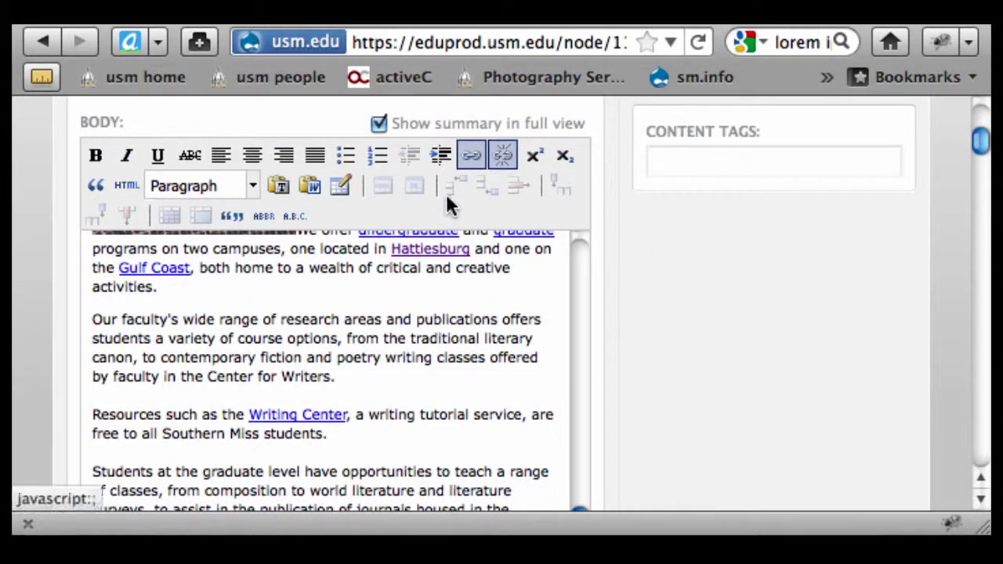
{"action": "scroll", "coordinate": [661, 331], "scroll_direction": "down", "scroll_amount": 10}
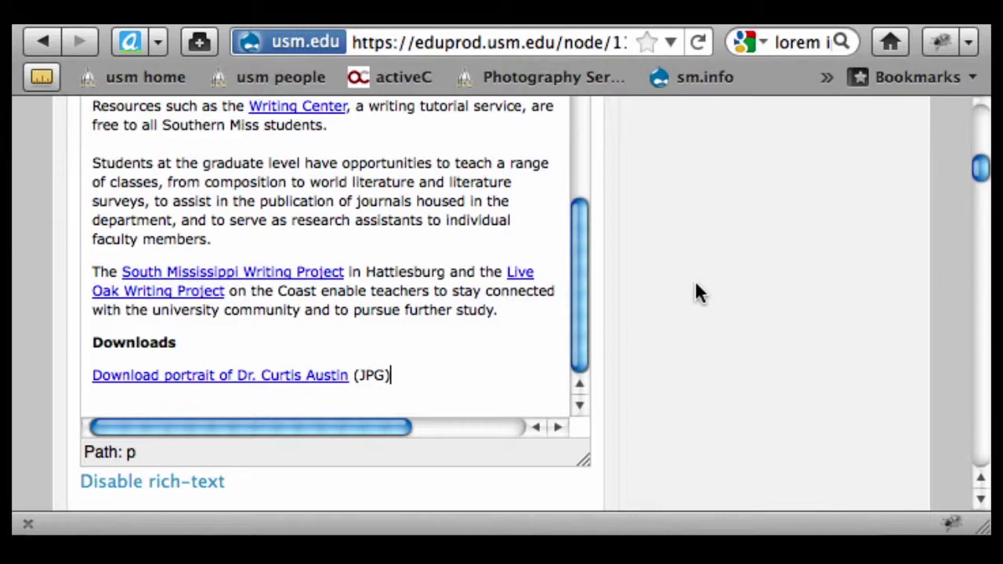
{"action": "scroll", "coordinate": [696, 292], "scroll_direction": "up", "scroll_amount": 10}
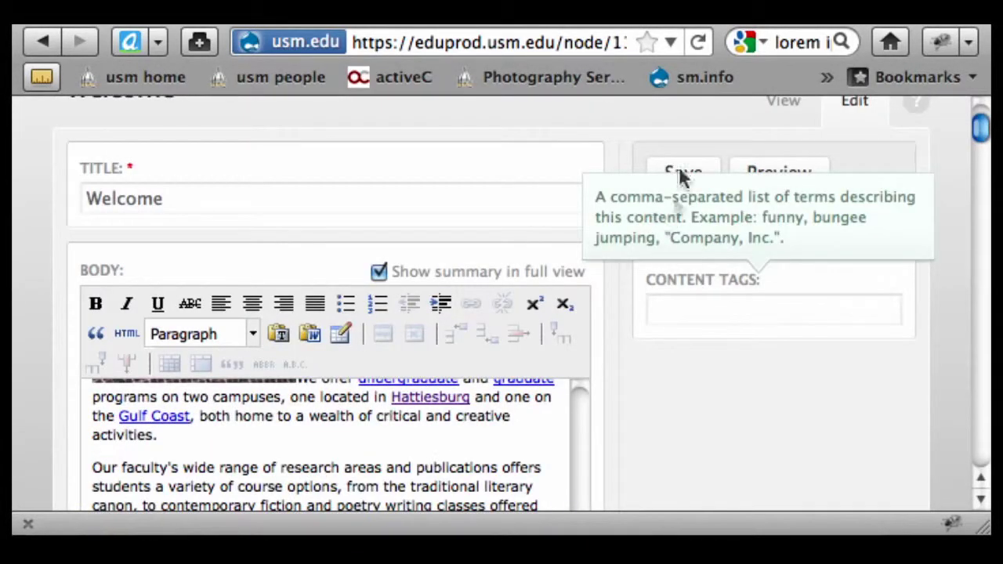
- Save the Welcome page, confirm the portrait link opens the JPG, and return to the page
{"action": "left_click", "coordinate": [679, 171]}
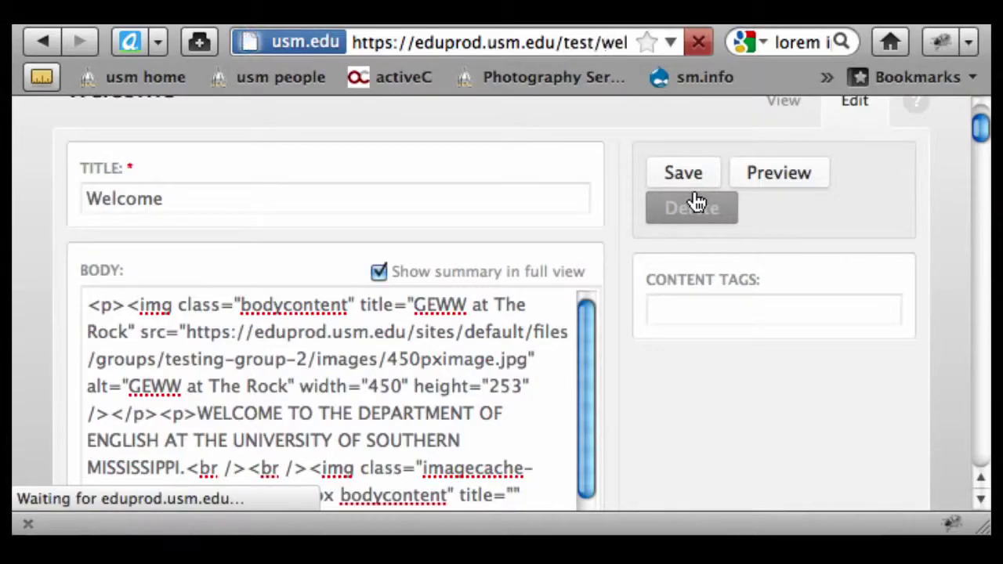
{"action": "scroll", "coordinate": [610, 396], "scroll_direction": "down", "scroll_amount": 12}
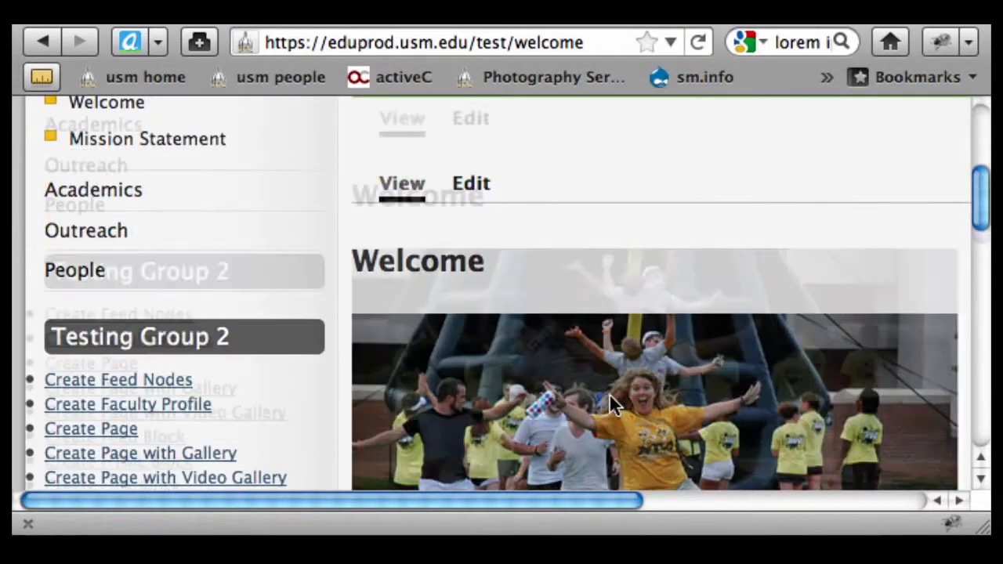
{"action": "scroll", "coordinate": [609, 386], "scroll_direction": "down", "scroll_amount": 10}
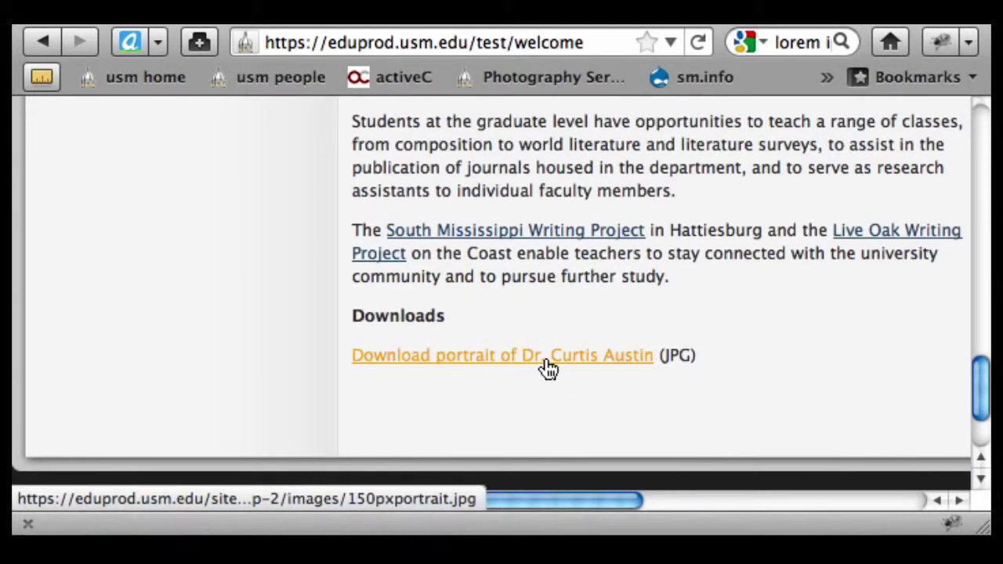
{"action": "left_click", "coordinate": [546, 360]}
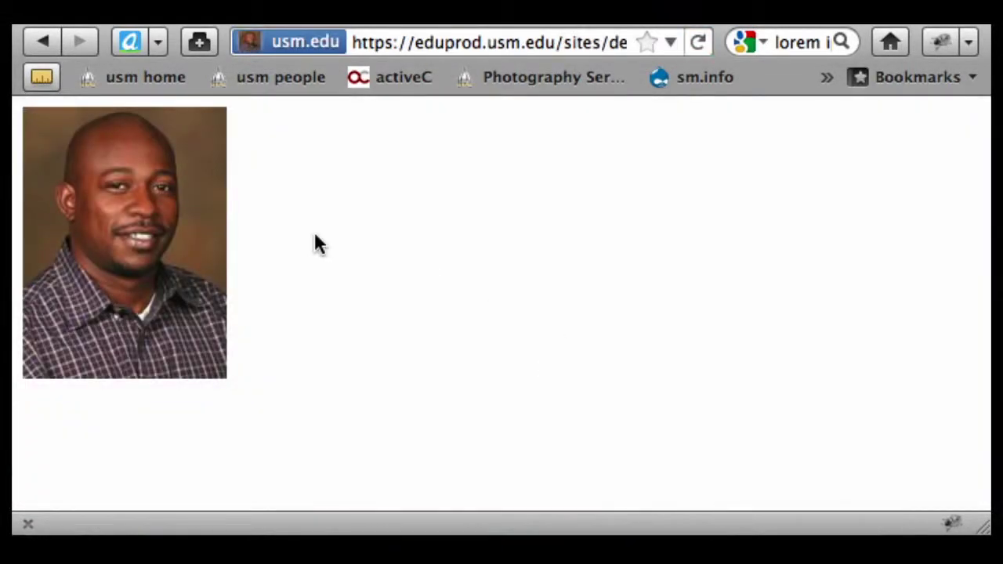
{"action": "left_click", "coordinate": [40, 45]}
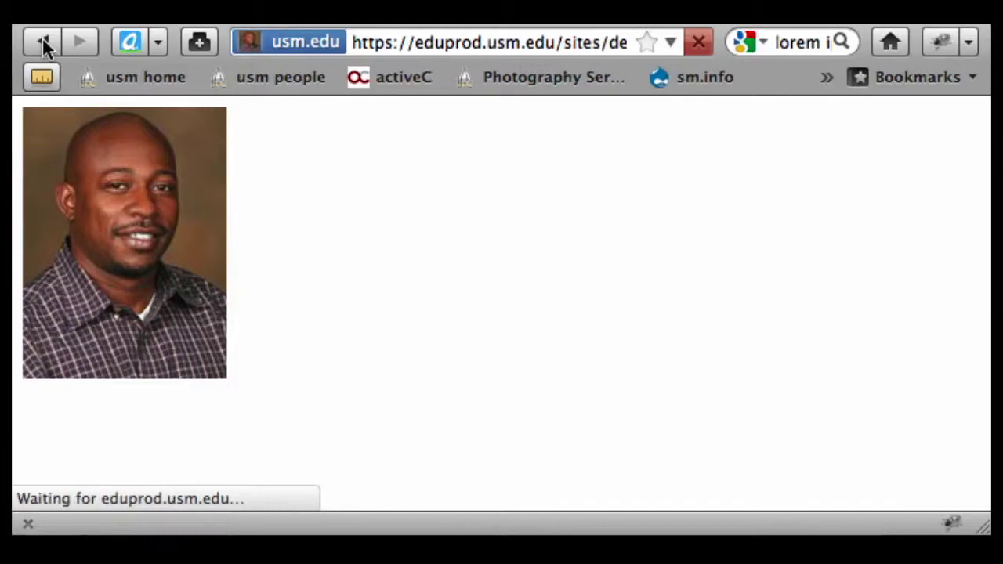
{"action": "scroll", "coordinate": [698, 281], "scroll_direction": "up", "scroll_amount": 15}
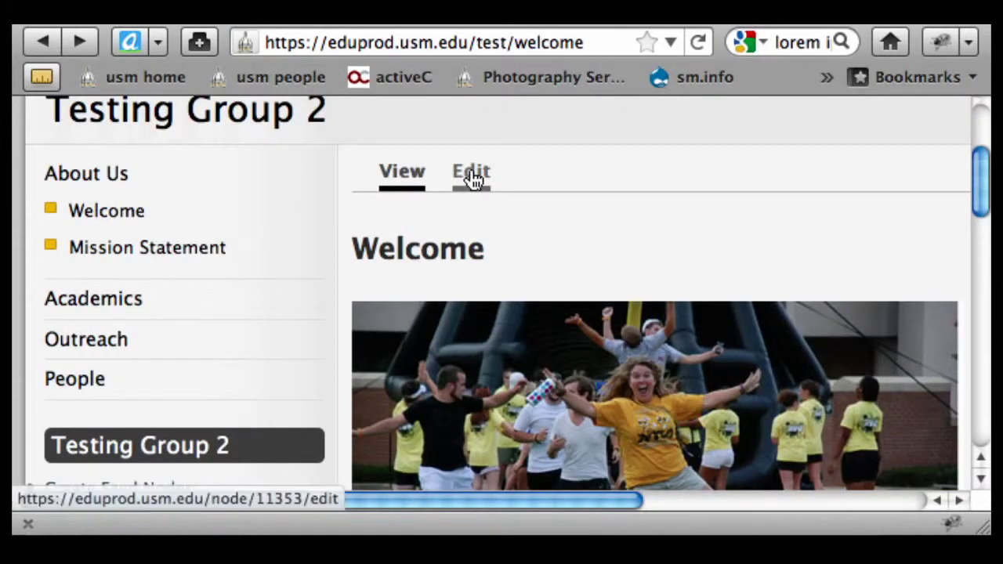
- Open the Welcome page's edit form and scroll down to the Image Upload section
{"action": "left_click", "coordinate": [472, 177]}
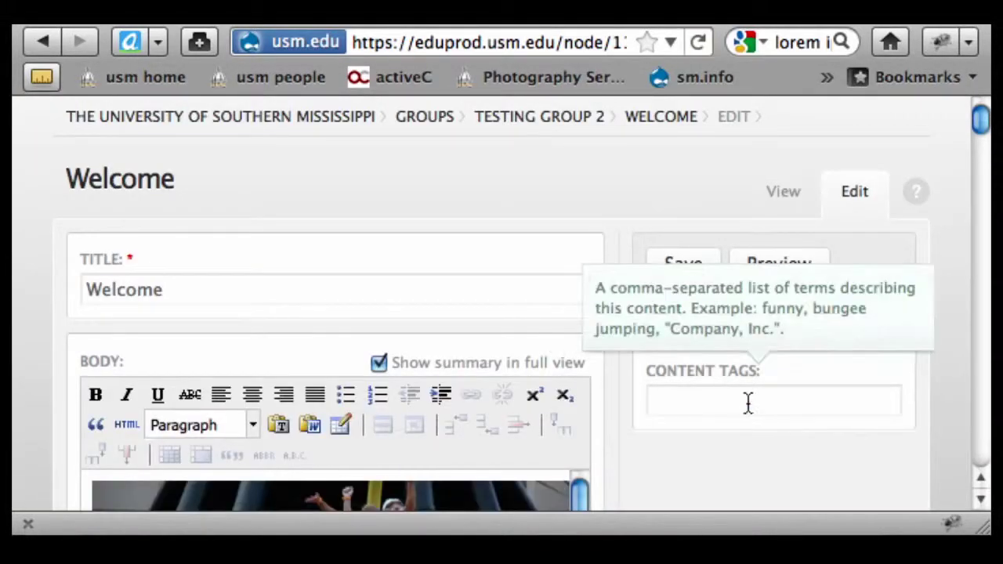
{"action": "scroll", "coordinate": [734, 438], "scroll_direction": "down", "scroll_amount": 10}
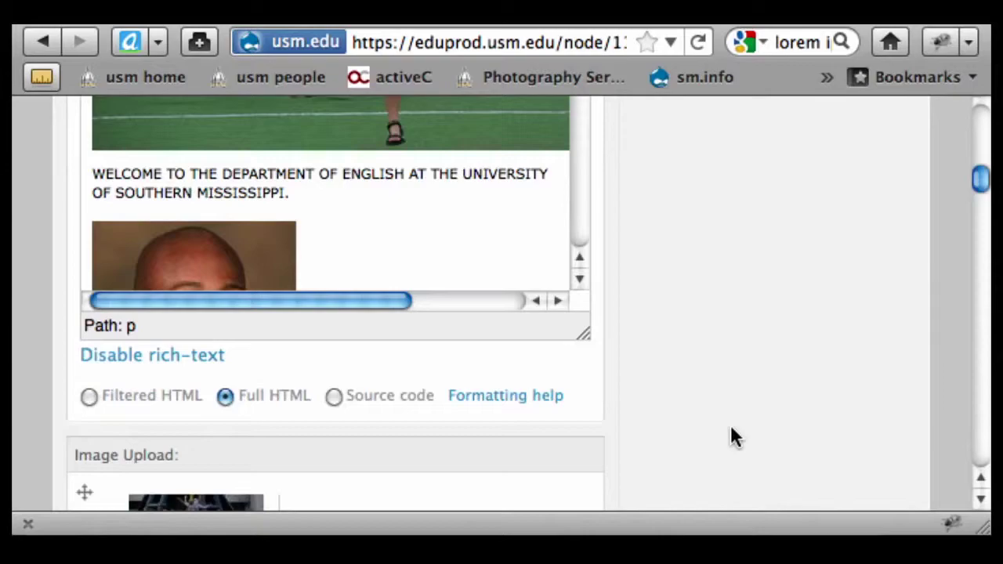
{"action": "scroll", "coordinate": [731, 428], "scroll_direction": "down", "scroll_amount": 5}
{"action": "scroll", "coordinate": [731, 426], "scroll_direction": "down", "scroll_amount": 8}
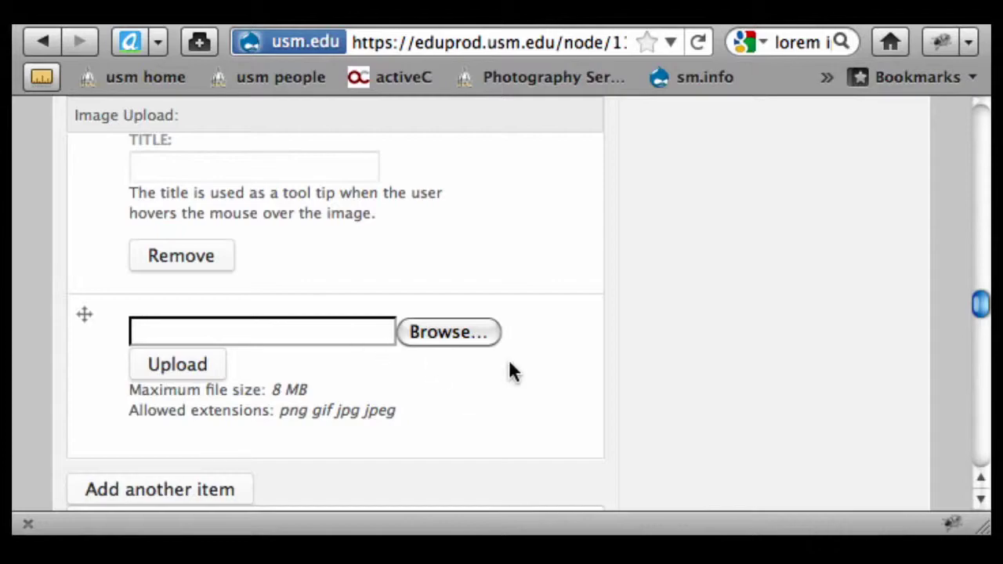
- Attach the 1936 Southern Maps .xls workbook from the Desktop through Attachment Upload
{"action": "scroll", "coordinate": [509, 372], "scroll_direction": "down", "scroll_amount": 10}
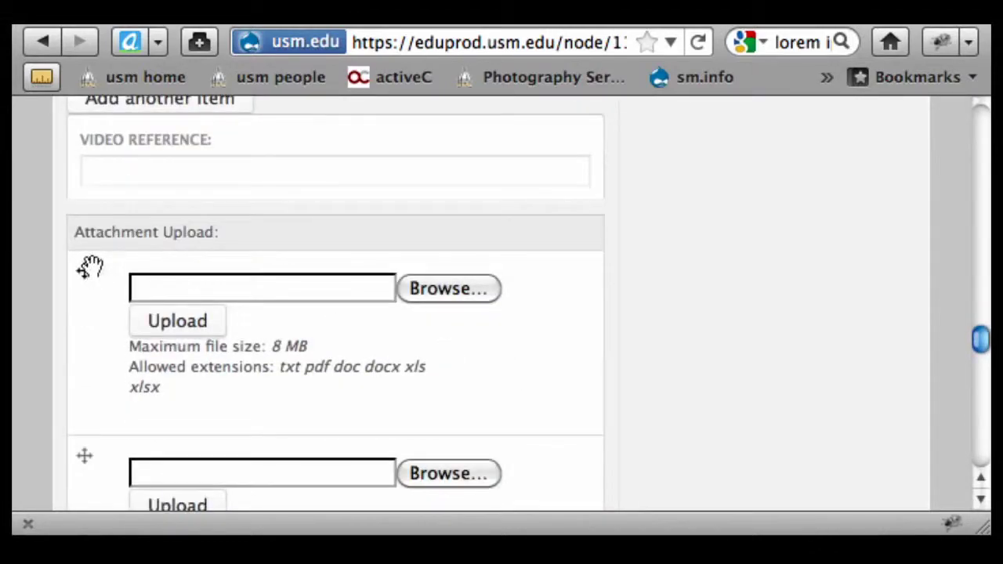
{"action": "left_click", "coordinate": [421, 291]}
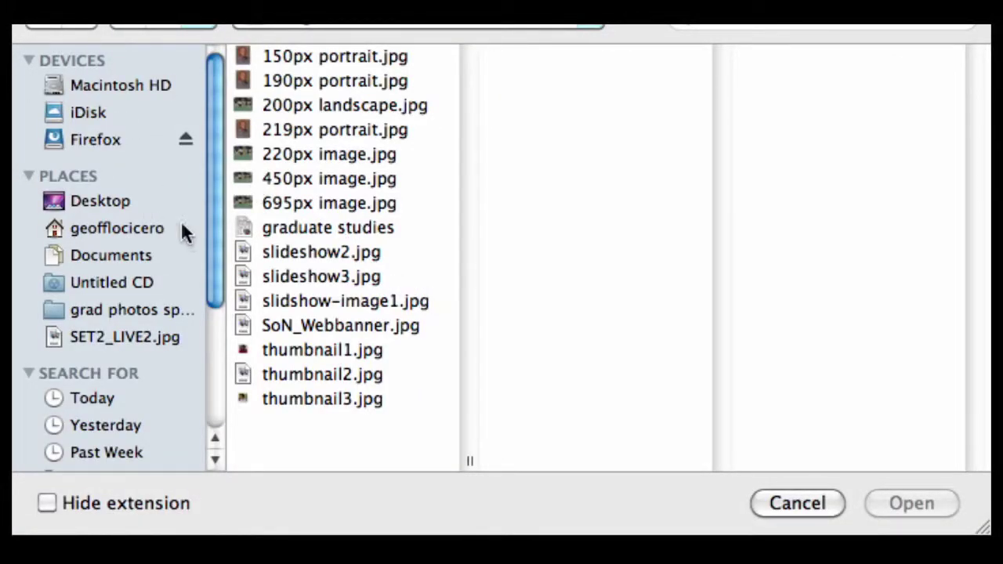
{"action": "left_click", "coordinate": [93, 202]}
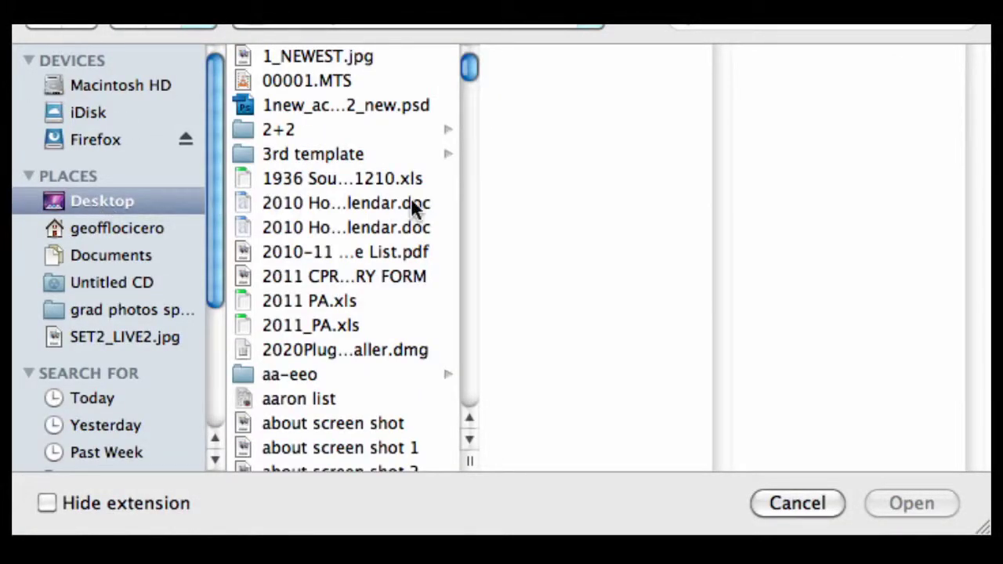
{"action": "left_click", "coordinate": [398, 182]}
{"action": "left_click", "coordinate": [911, 504]}
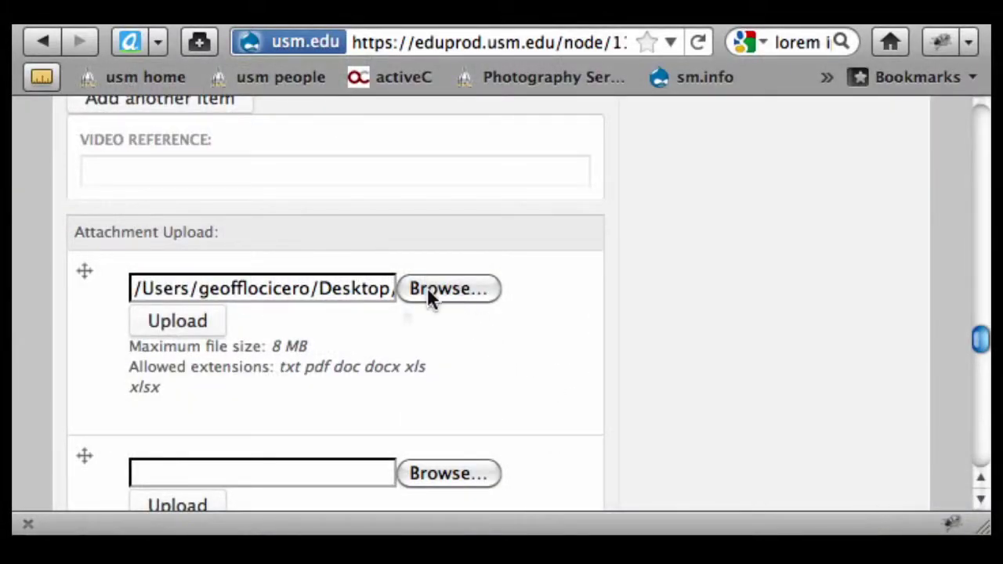
{"action": "left_click", "coordinate": [171, 322]}
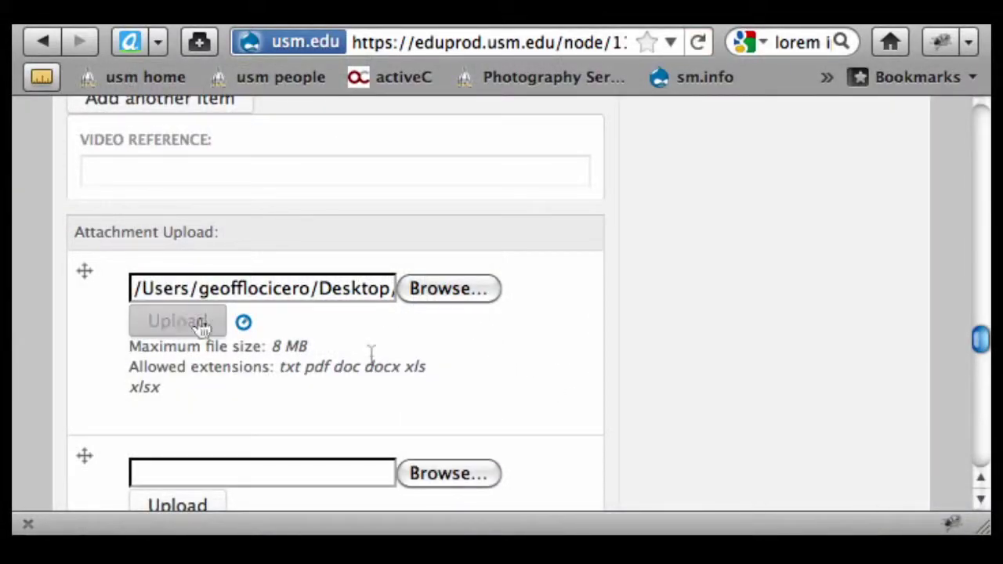
- Insert the 1936_southern_maps_map_data_gl_2311210.xls link beneath the portrait link under Downloads
{"action": "scroll", "coordinate": [659, 353], "scroll_direction": "up", "scroll_amount": 15}
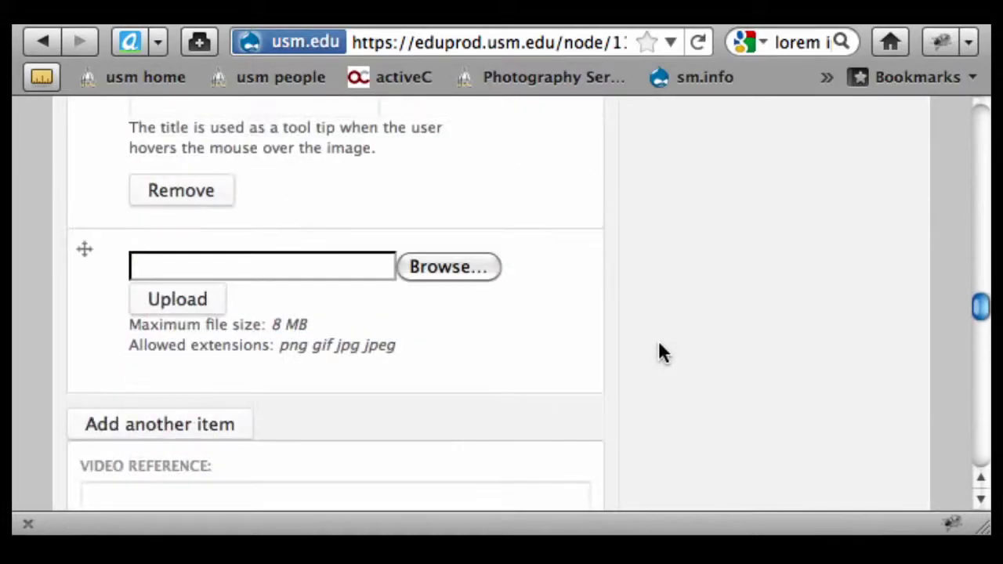
{"action": "scroll", "coordinate": [660, 353], "scroll_direction": "up", "scroll_amount": 12}
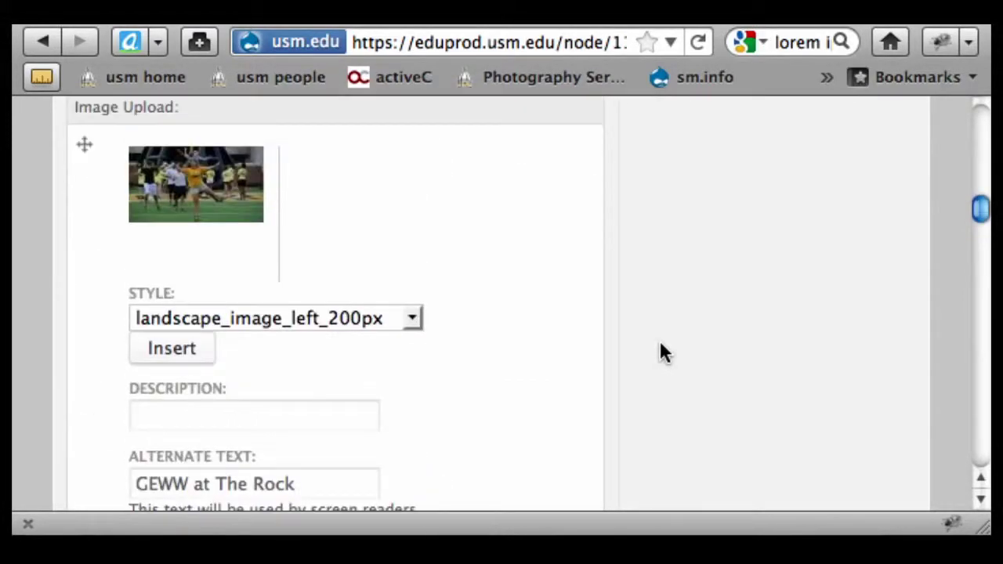
{"action": "left_click_drag", "start_coordinate": [578, 237], "coordinate": [578, 237]}
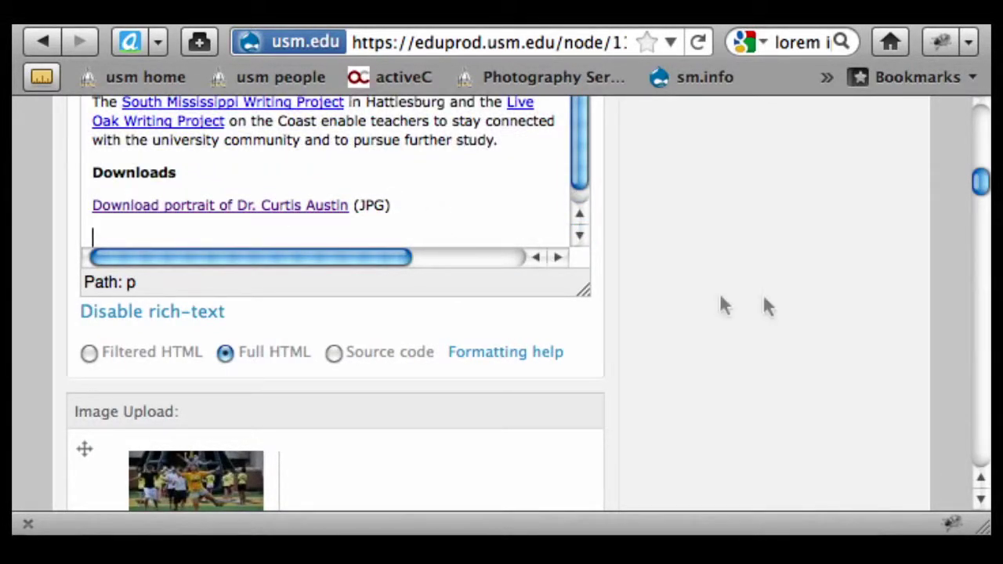
{"action": "scroll", "coordinate": [757, 285], "scroll_direction": "down", "scroll_amount": 15}
{"action": "scroll", "coordinate": [756, 287], "scroll_direction": "down", "scroll_amount": 18}
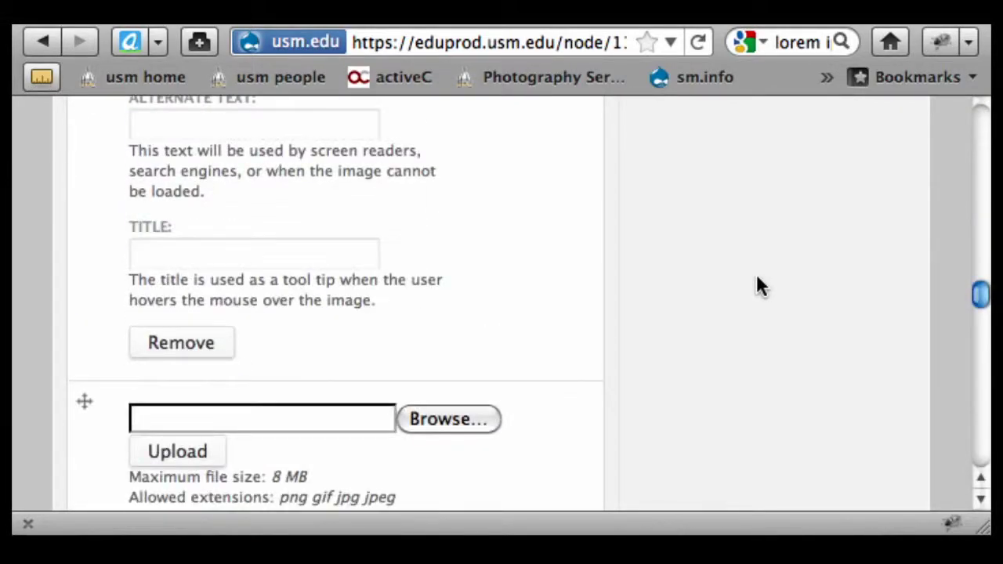
{"action": "left_click", "coordinate": [153, 470]}
{"action": "scroll", "coordinate": [731, 184], "scroll_direction": "up", "scroll_amount": 5}
{"action": "scroll", "coordinate": [735, 188], "scroll_direction": "up", "scroll_amount": 15}
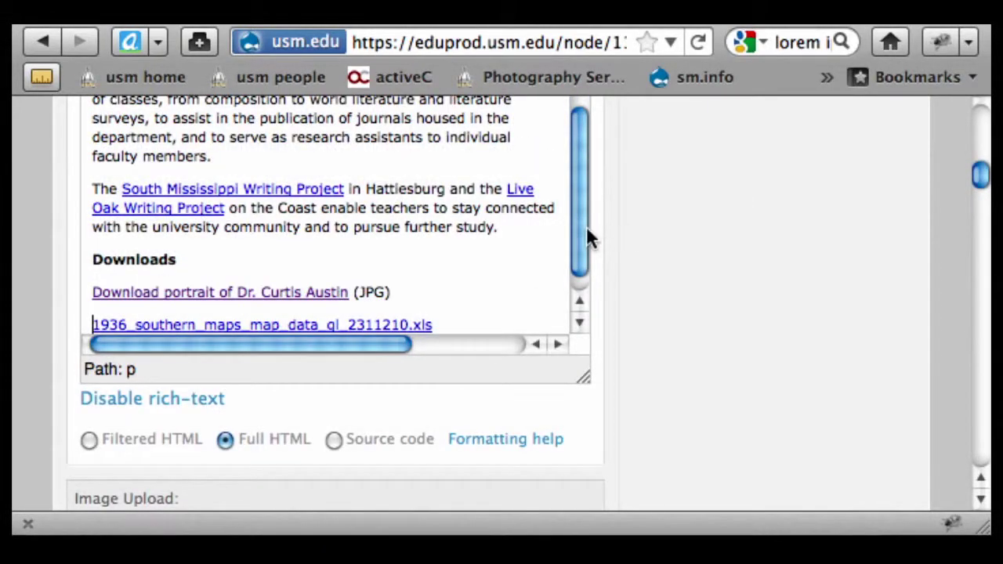
{"action": "scroll", "coordinate": [549, 266], "scroll_direction": "down", "scroll_amount": 1}
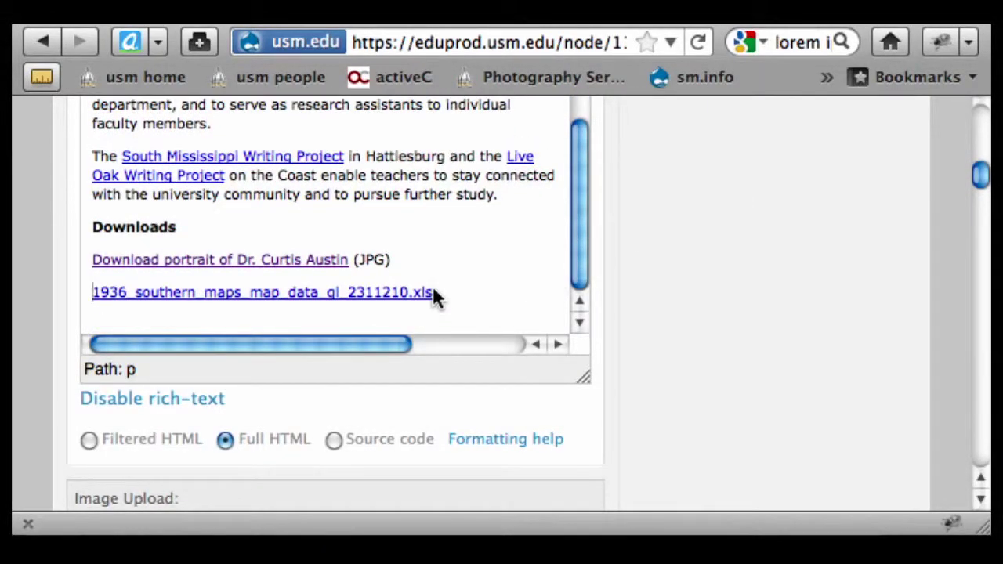
{"action": "left_click_drag", "start_coordinate": [432, 291], "coordinate": [202, 298]}
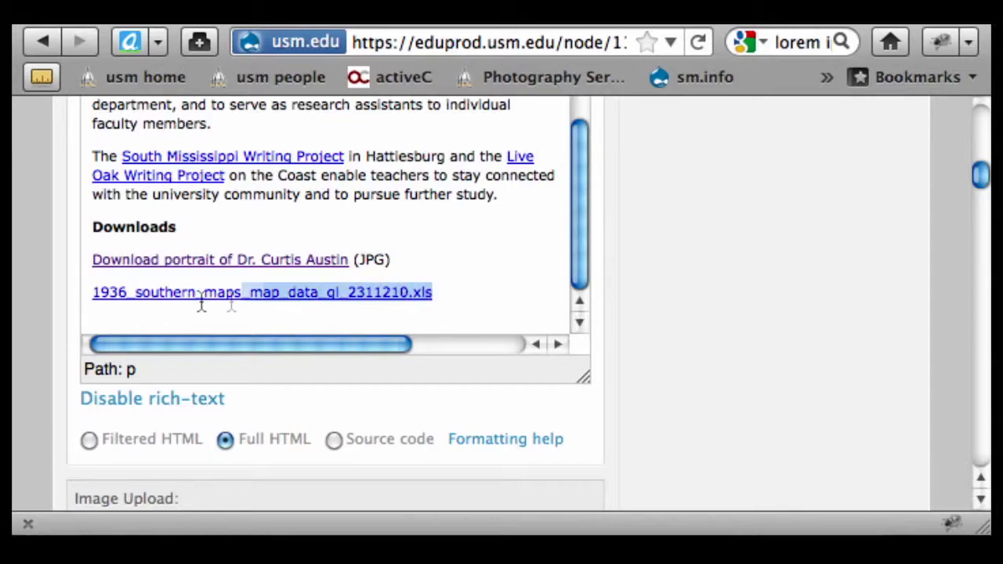
{"action": "scroll", "coordinate": [235, 368], "scroll_direction": "up", "scroll_amount": 3}
{"action": "left_click", "coordinate": [290, 435]}
{"action": "scroll", "coordinate": [750, 280], "scroll_direction": "up", "scroll_amount": 10}
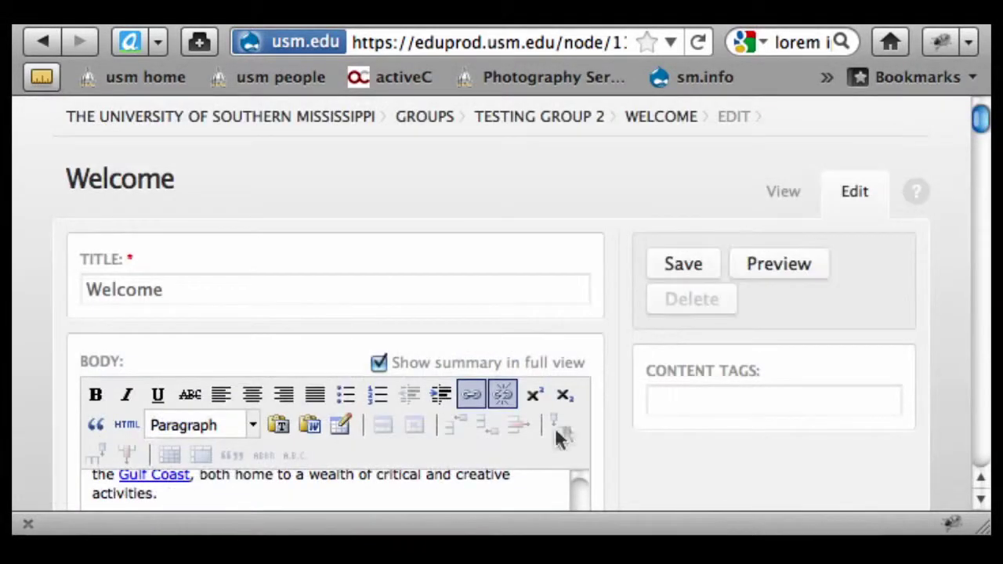
- Copy the spreadsheet link's full URL from its link details, cancelling without changes
{"action": "left_click", "coordinate": [470, 395]}
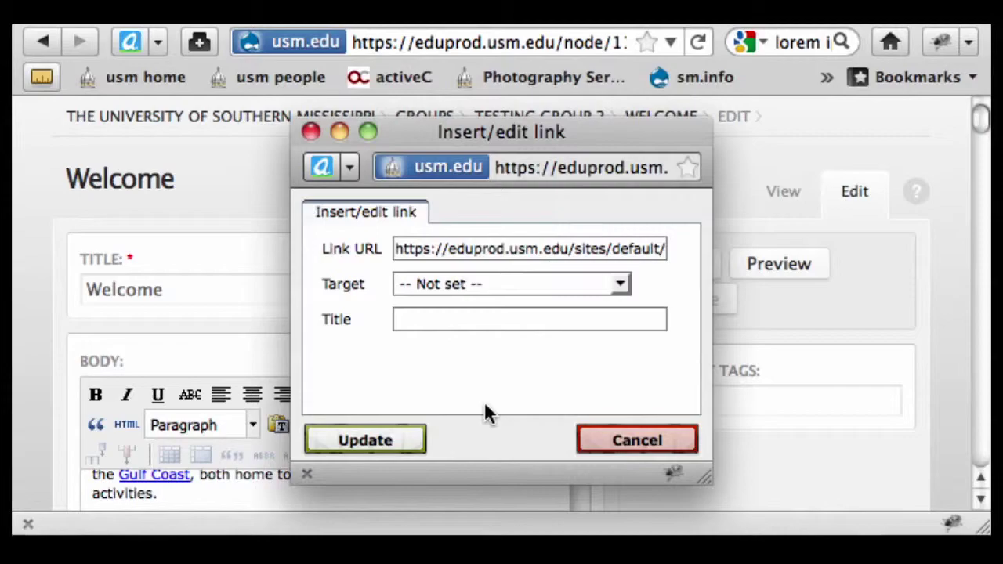
{"action": "double_click", "coordinate": [492, 251]}
{"action": "left_click", "coordinate": [493, 262]}
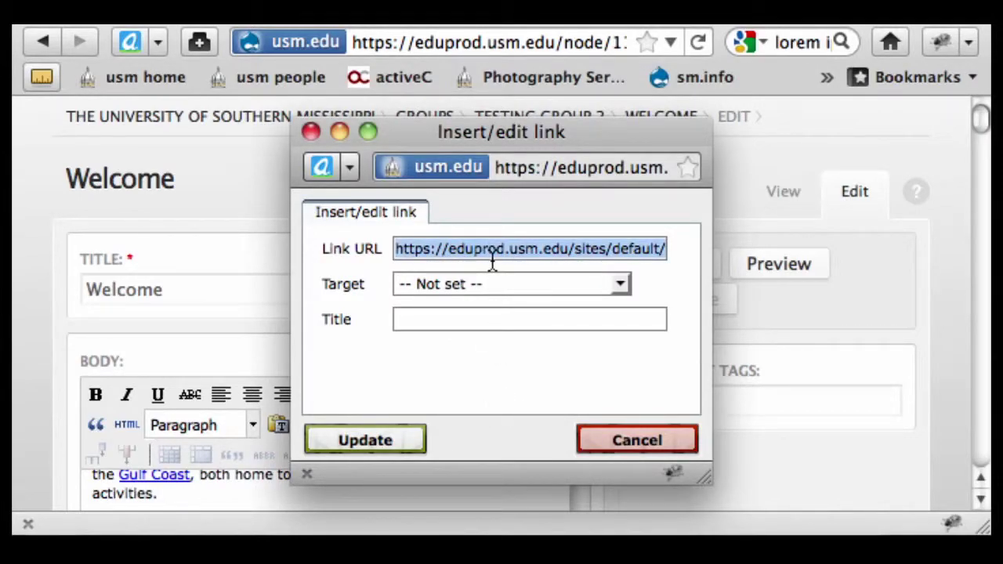
{"action": "left_click", "coordinate": [618, 443]}
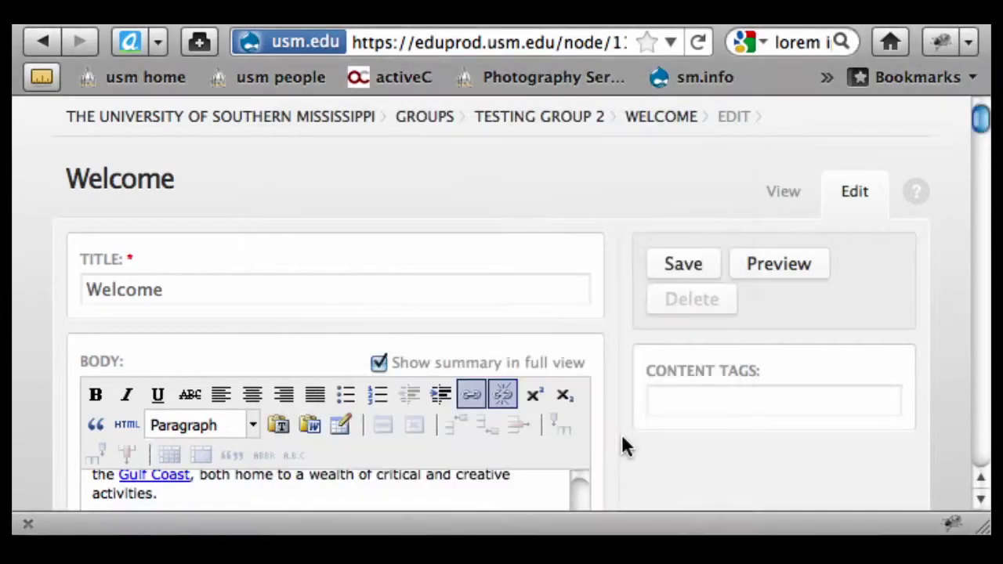
{"action": "scroll", "coordinate": [593, 328], "scroll_direction": "down", "scroll_amount": 3}
{"action": "scroll", "coordinate": [590, 320], "scroll_direction": "down", "scroll_amount": 6}
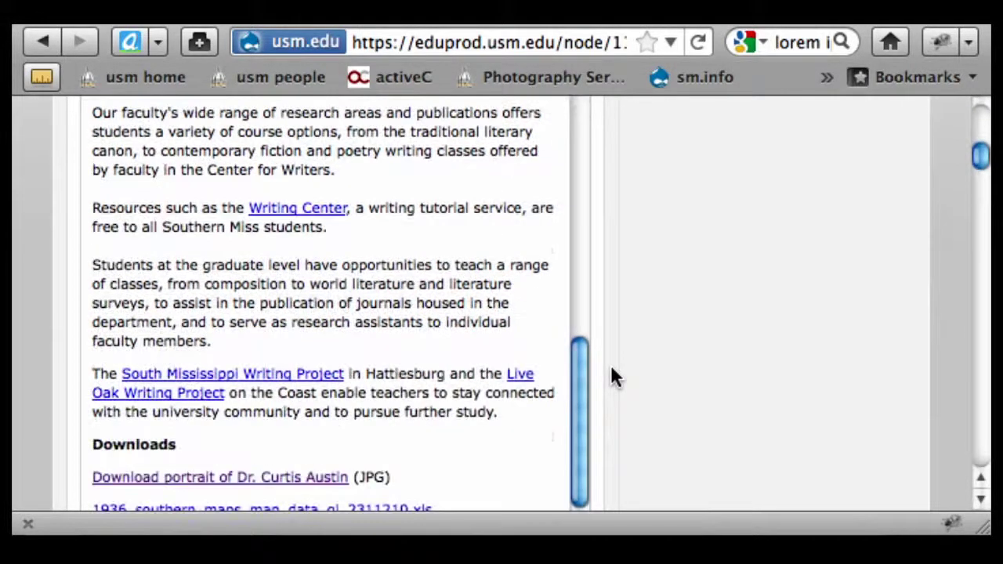
{"action": "left_click", "coordinate": [287, 444]}
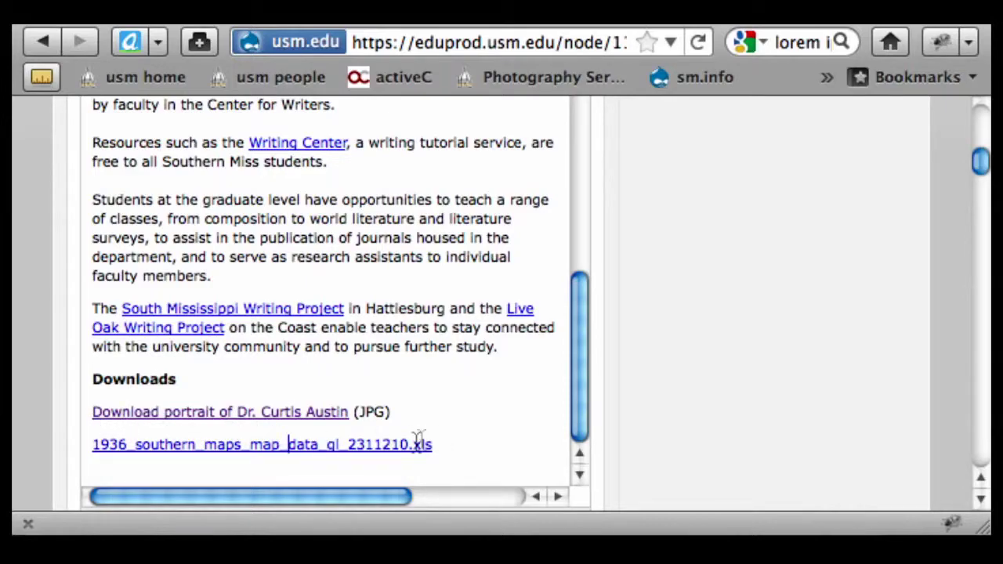
- Replace the .xls file-name text with 'Download spreadsheet of map data (Excel file)'
{"action": "left_click_drag", "start_coordinate": [428, 450], "coordinate": [91, 453]}
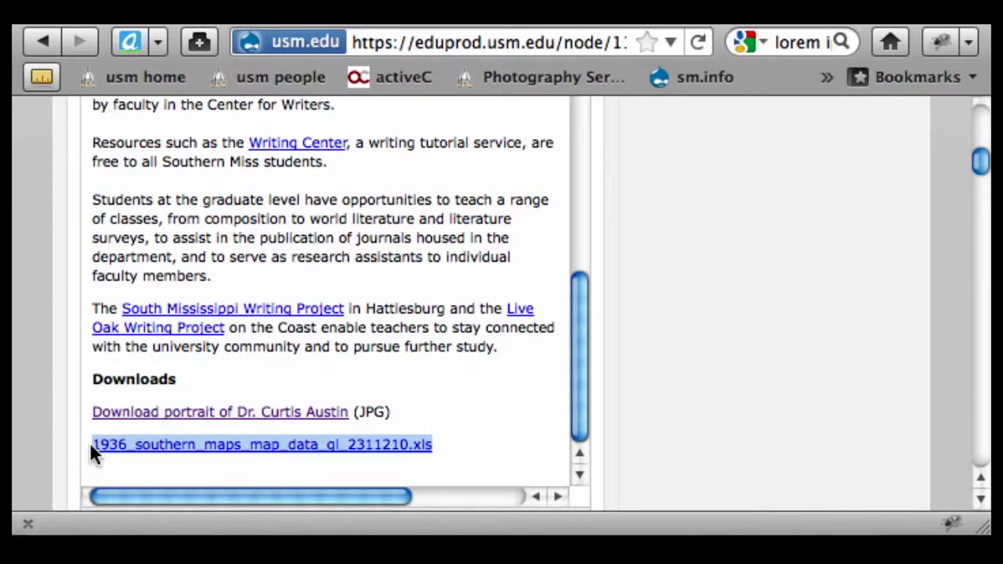
{"action": "type", "text": "193"}
{"action": "key", "text": "BackSpace"}
{"action": "key", "text": "BackSpace"}
{"action": "key", "text": "BackSpace"}
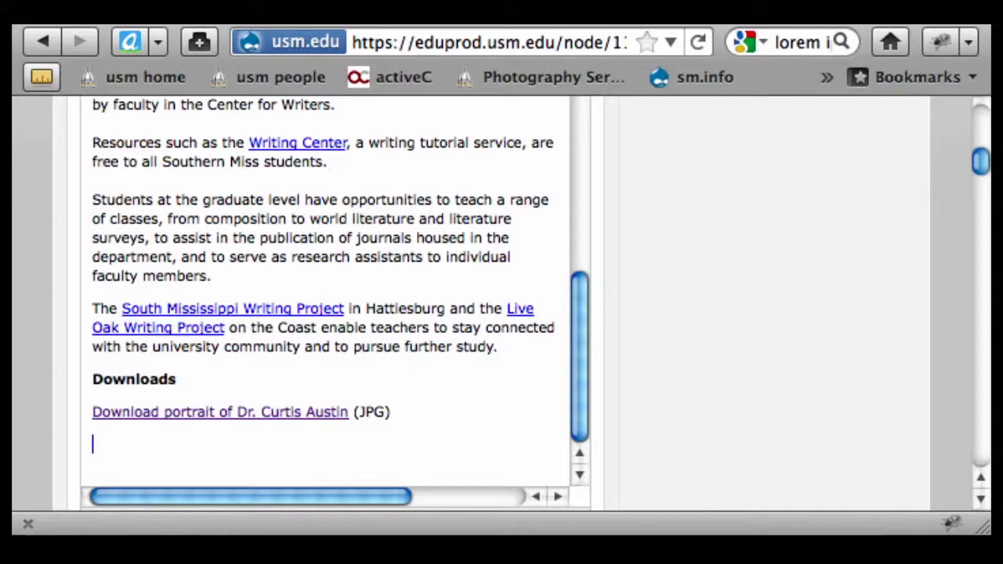
{"action": "type", "text": "Download "}
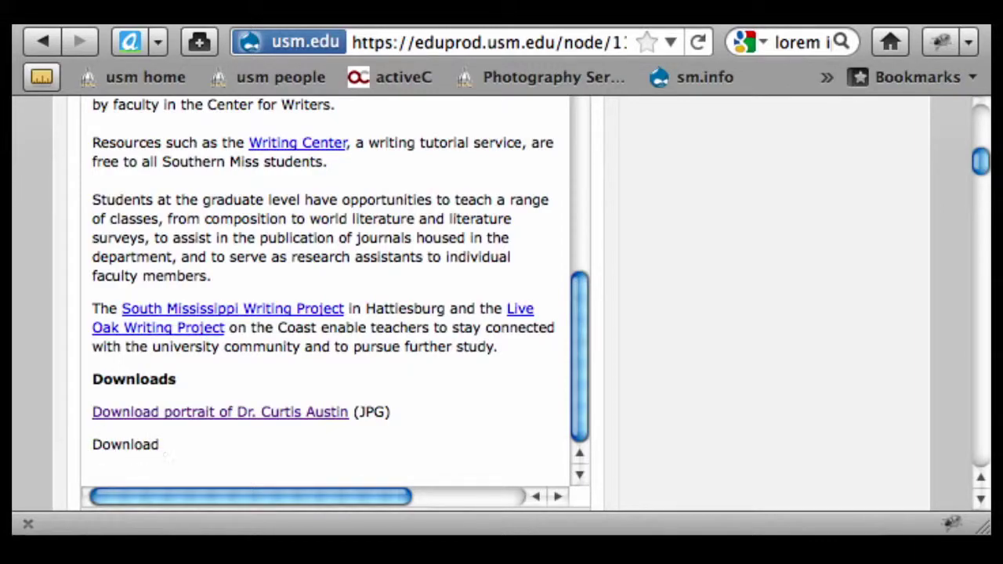
{"action": "type", "text": "spreadh"}
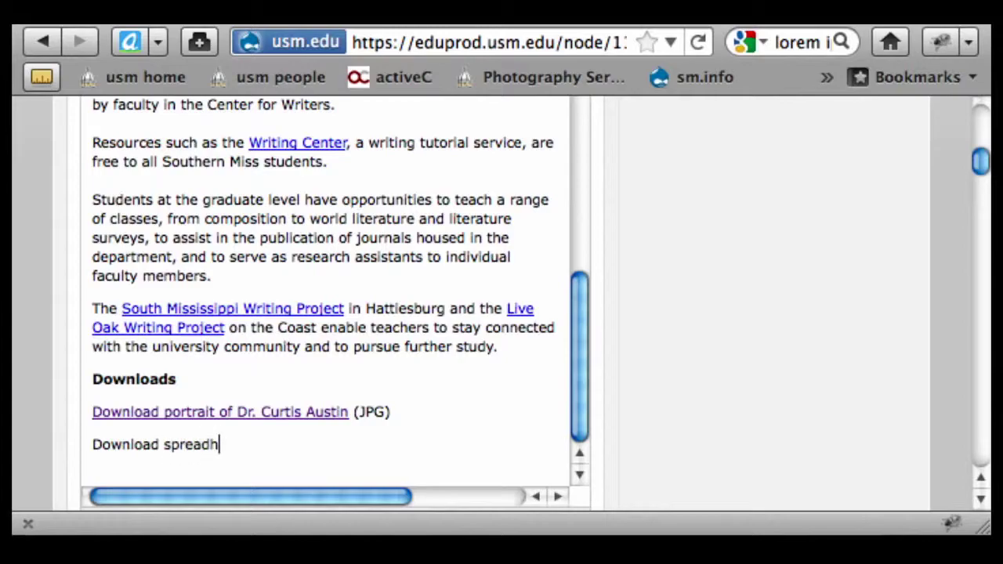
{"action": "key", "text": "BackSpace"}
{"action": "type", "text": "sheet of map data"}
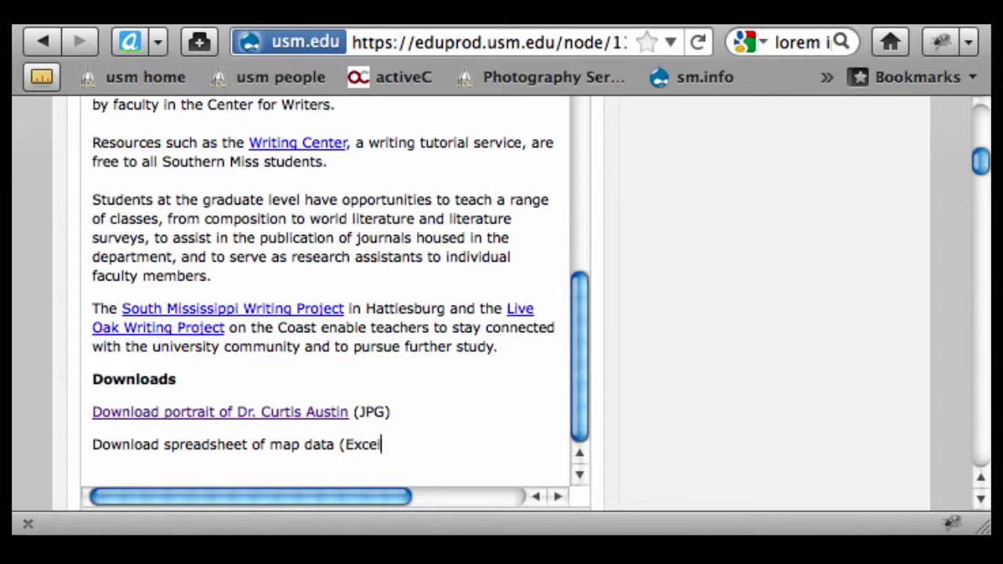
{"action": "type", "text": "(Excel file)"}
{"action": "left_click_drag", "start_coordinate": [335, 444], "coordinate": [87, 436]}
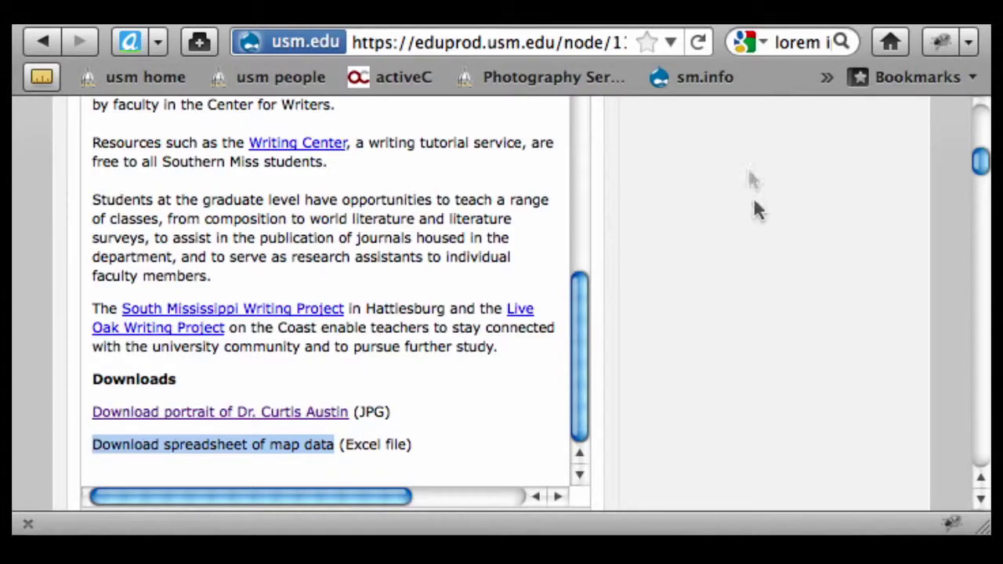
{"action": "scroll", "coordinate": [752, 204], "scroll_direction": "up", "scroll_amount": 5}
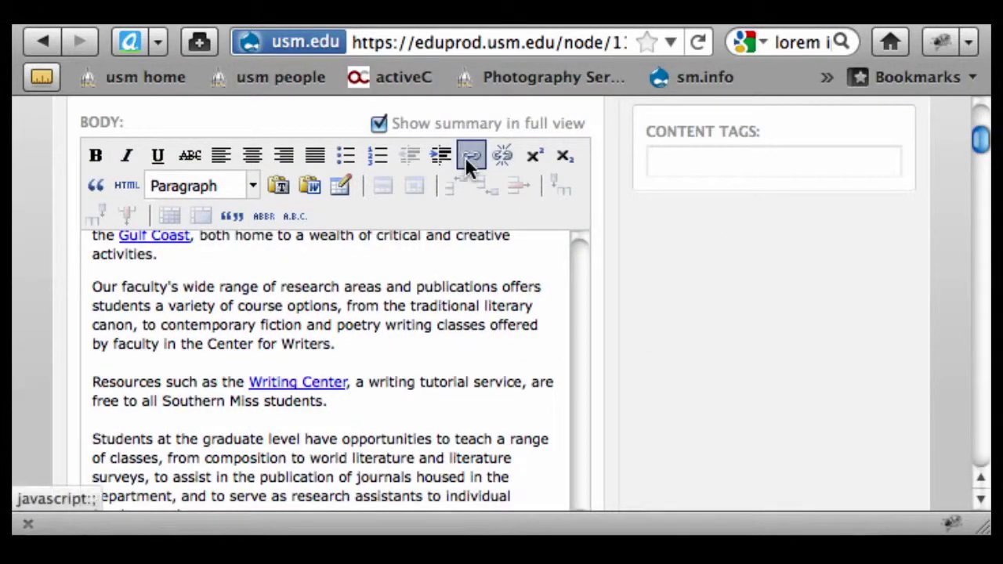
- Link 'Download spreadsheet of map data' to the copied .xls URL and save the Welcome page
{"action": "left_click", "coordinate": [470, 157]}
{"action": "left_click", "coordinate": [418, 249]}
{"action": "type", "text": "them_maps_map_data_gl_2311210.xls"}
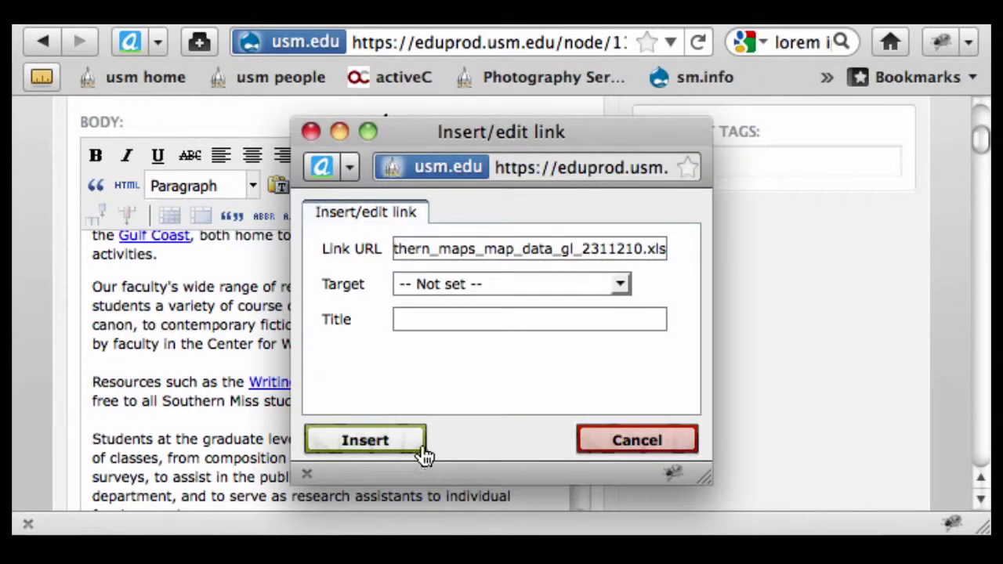
{"action": "left_click", "coordinate": [365, 441]}
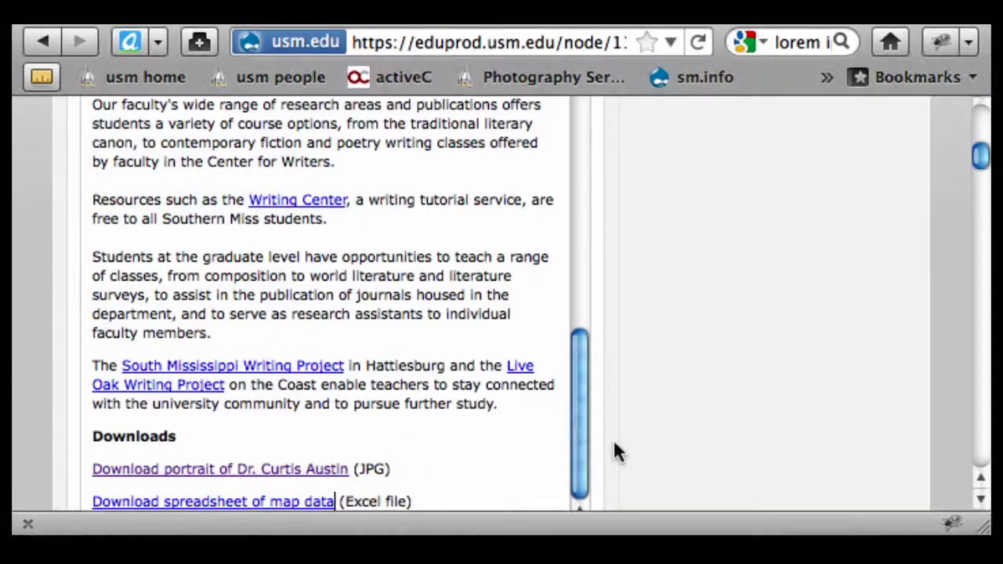
{"action": "scroll", "coordinate": [712, 239], "scroll_direction": "up", "scroll_amount": 5}
{"action": "left_click", "coordinate": [685, 267]}
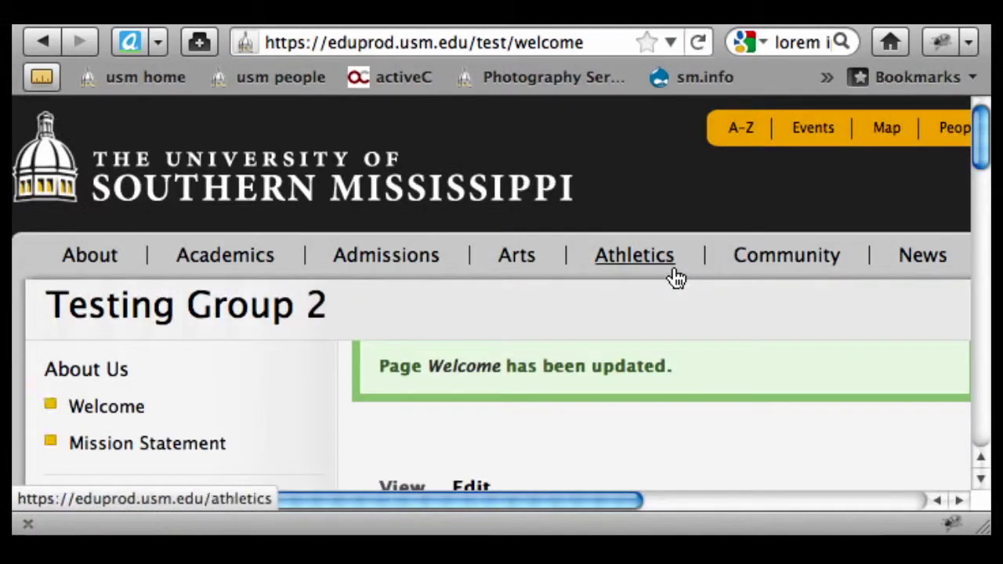
- Test the 'Download spreadsheet of map data' link, which offers the .xls file, then cancel the download
{"action": "scroll", "coordinate": [624, 368], "scroll_direction": "down", "scroll_amount": 5}
{"action": "scroll", "coordinate": [627, 366], "scroll_direction": "down", "scroll_amount": 4}
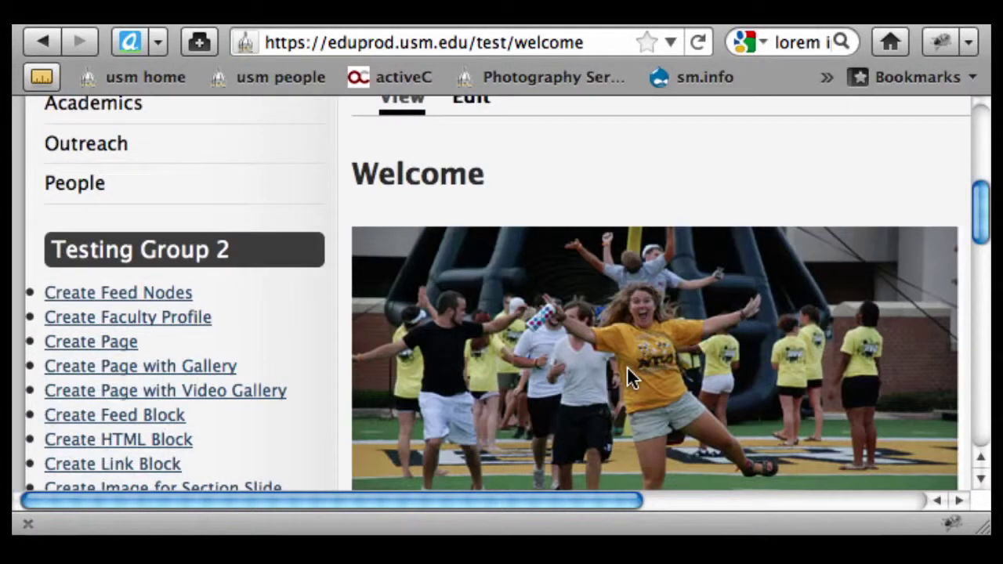
{"action": "scroll", "coordinate": [576, 325], "scroll_direction": "down", "scroll_amount": 10}
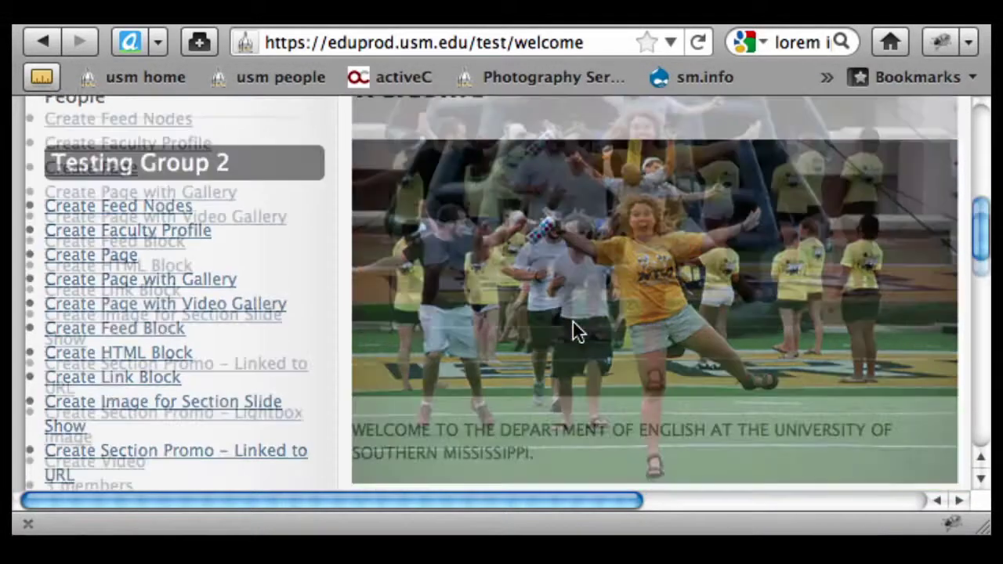
{"action": "scroll", "coordinate": [575, 326], "scroll_direction": "down", "scroll_amount": 10}
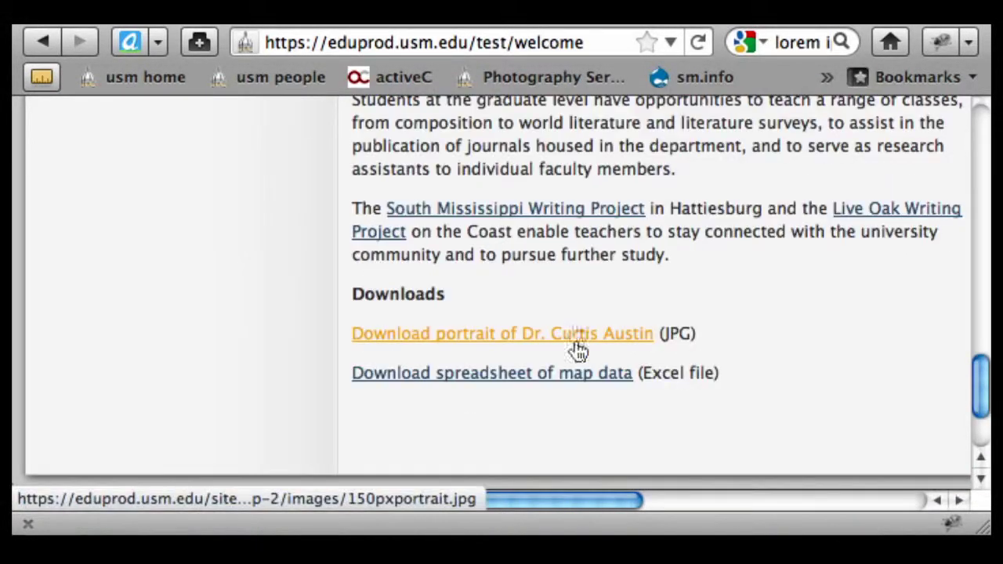
{"action": "left_click", "coordinate": [558, 378]}
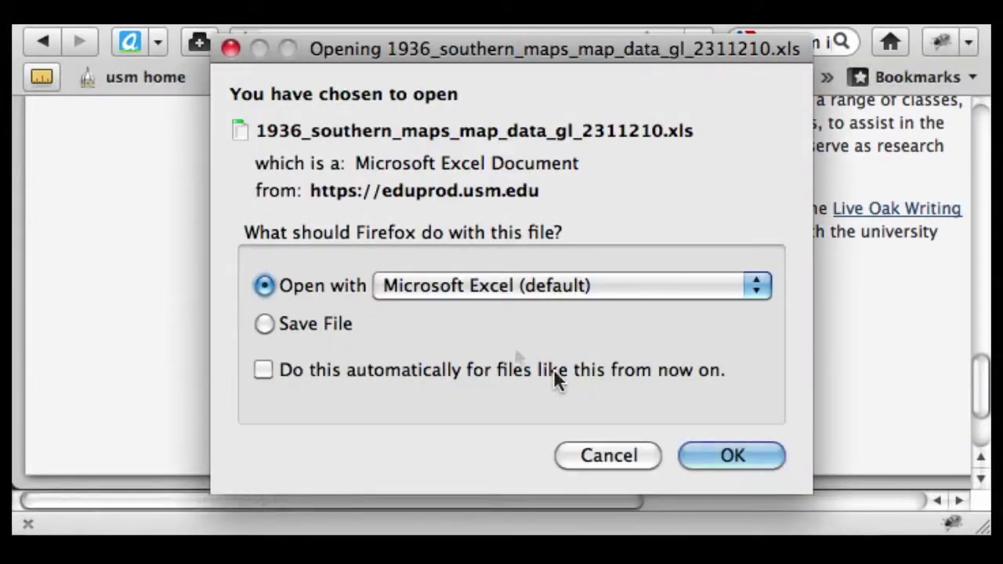
{"action": "left_click", "coordinate": [638, 455]}
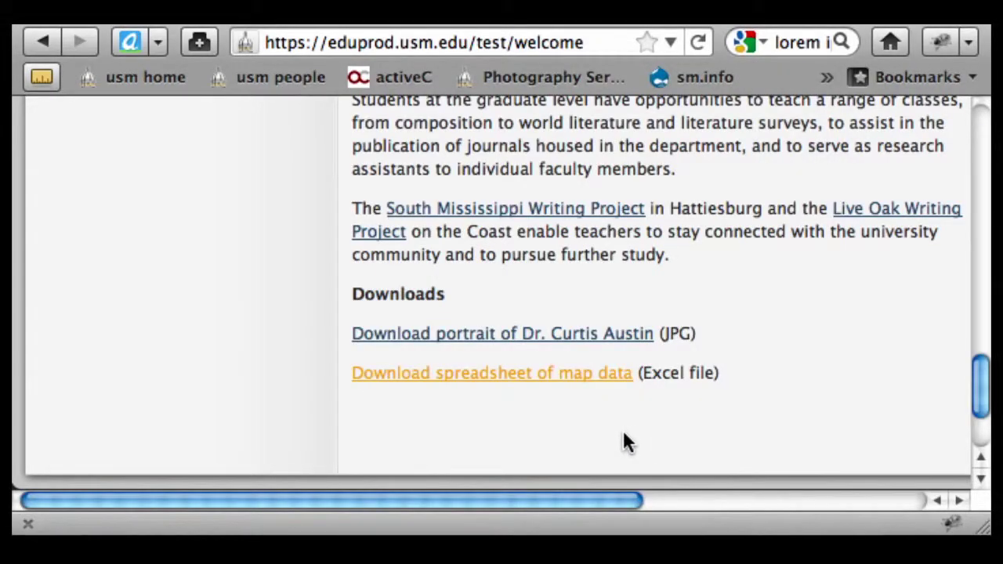